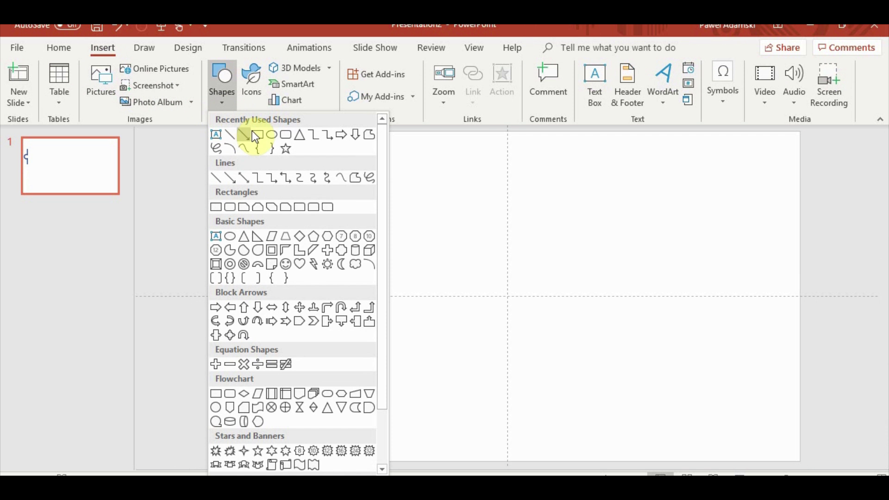
- Draw a 2.08" by 2.08" square near the slide's centre and paste three copies of it
click(252, 133)
drag(382, 205, 470, 297)
key(ctrl+c)
key(ctrl+v)
key(ctrl+v)
key(ctrl+v)
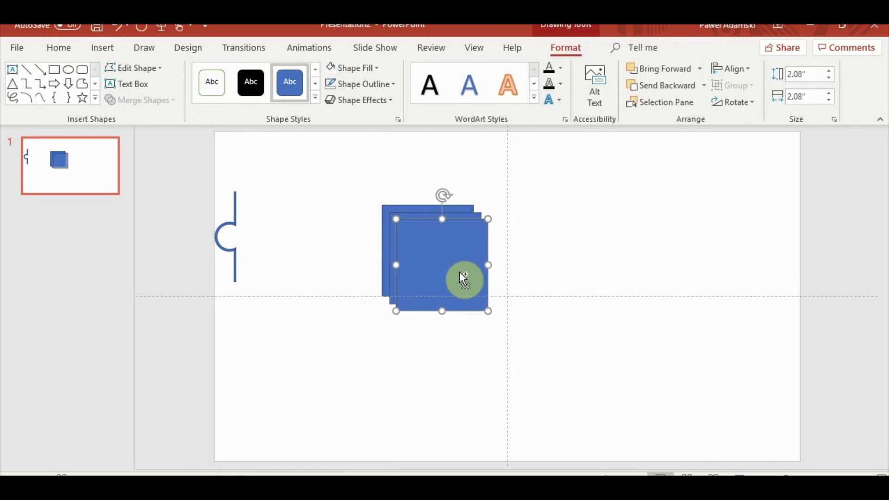
- Arrange the four squares edge to edge in a two-by-two grid centred on the slide's guides
mouse_move(439, 262)
mouse_down()
mouse_move(552, 245)
mouse_move(546, 237)
mouse_up()
drag(467, 252, 577, 330)
drag(464, 272, 490, 264)
click(399, 245)
drag(399, 245, 432, 317)
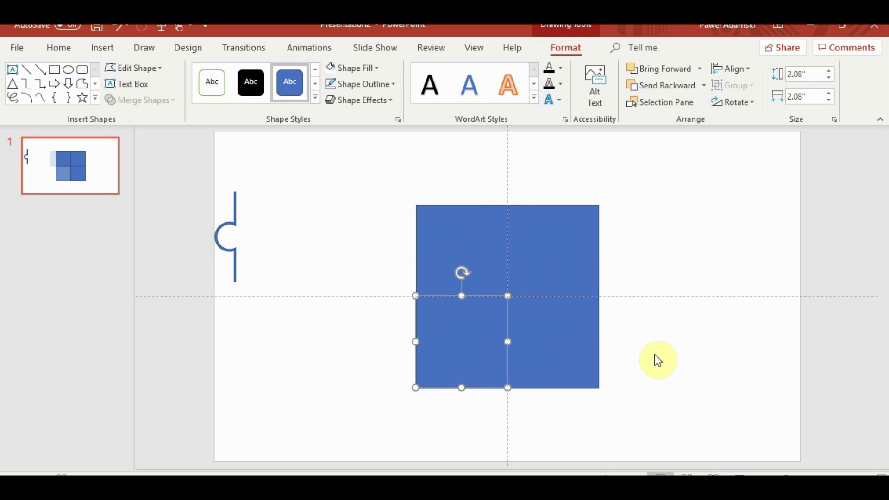
click(655, 359)
- Try fitting the puzzle-knob outline against the outer left edge of the upper-left square
click(236, 217)
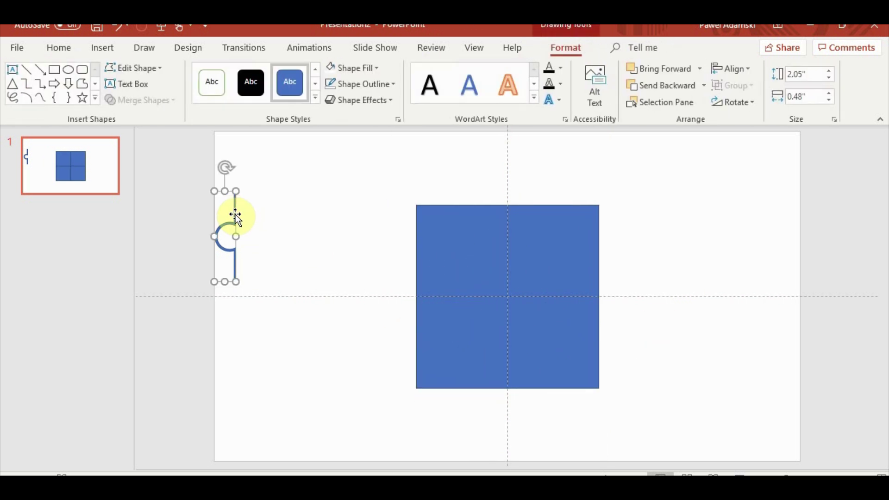
drag(236, 216, 412, 230)
ctrl+scroll(381, 257, up, 3)
click(387, 261)
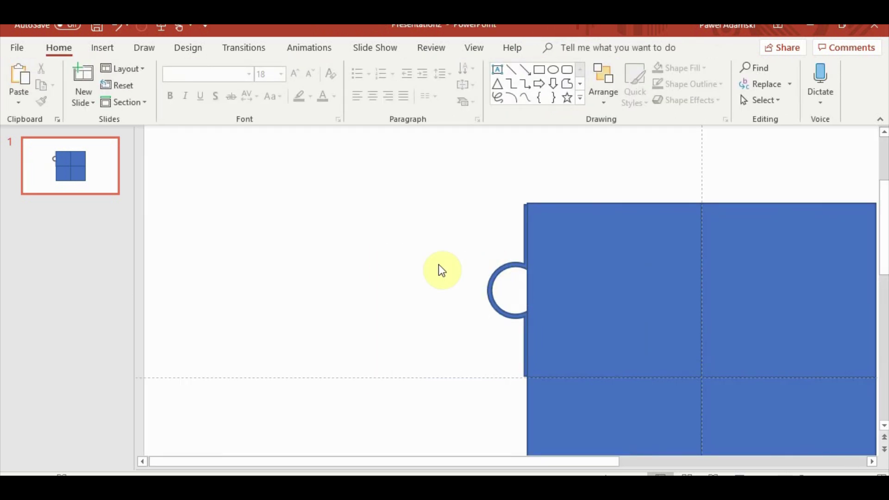
ctrl+scroll(438, 269, down, 3)
click(395, 229)
drag(395, 226, 402, 274)
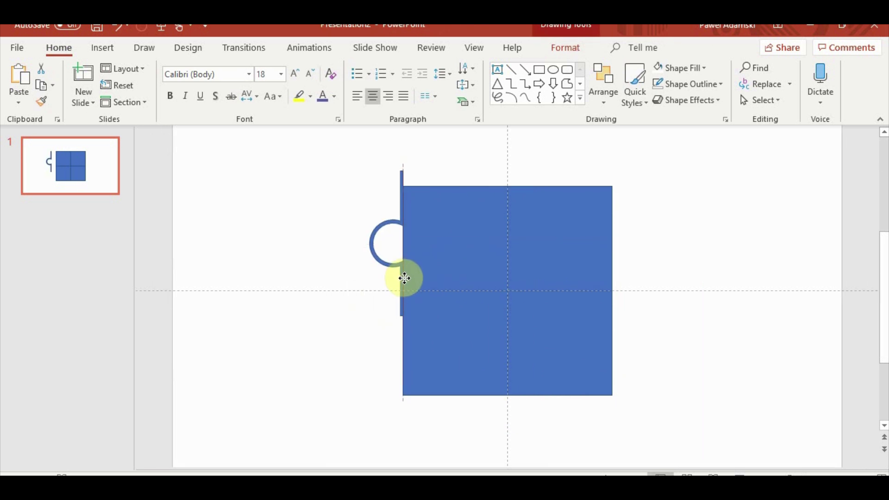
click(311, 269)
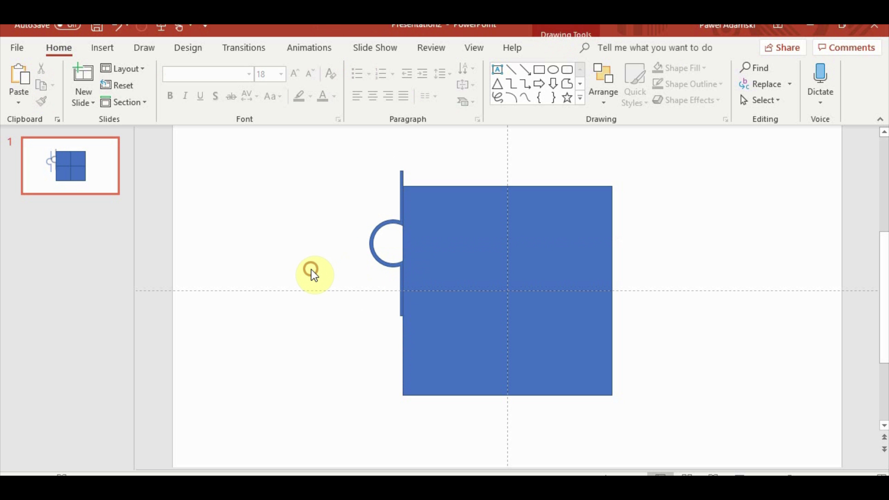
click(451, 262)
click(659, 266)
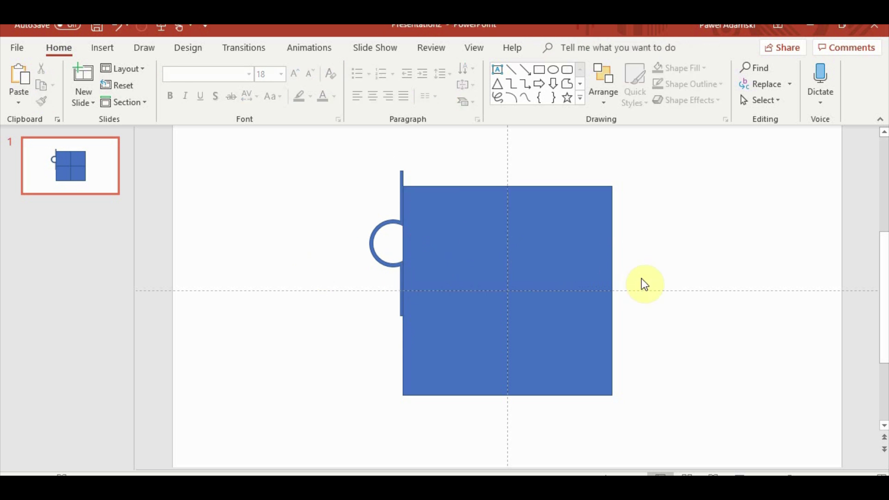
- Pull the knob outline away into the empty area left of the squares and duplicate it
drag(384, 224, 232, 284)
key(ctrl+d)
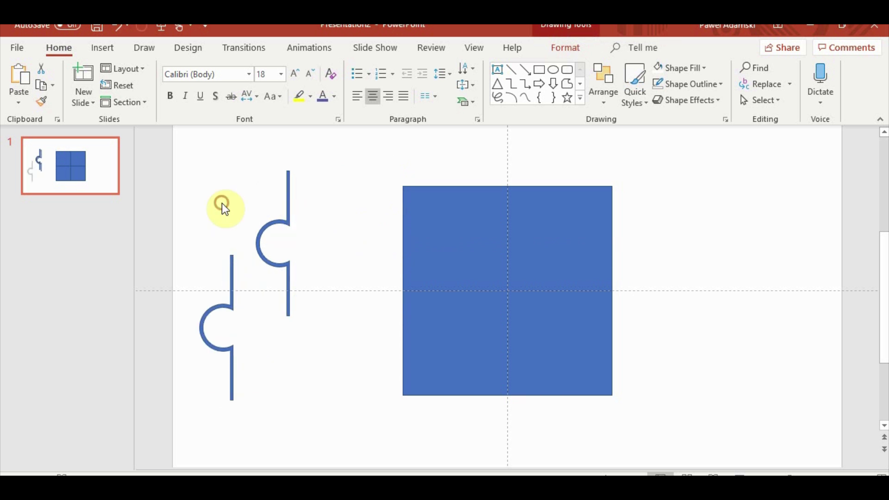
click(222, 203)
- Draw a circle about 0.8" across over the round part of the lower knob outline
click(106, 51)
click(221, 81)
click(259, 136)
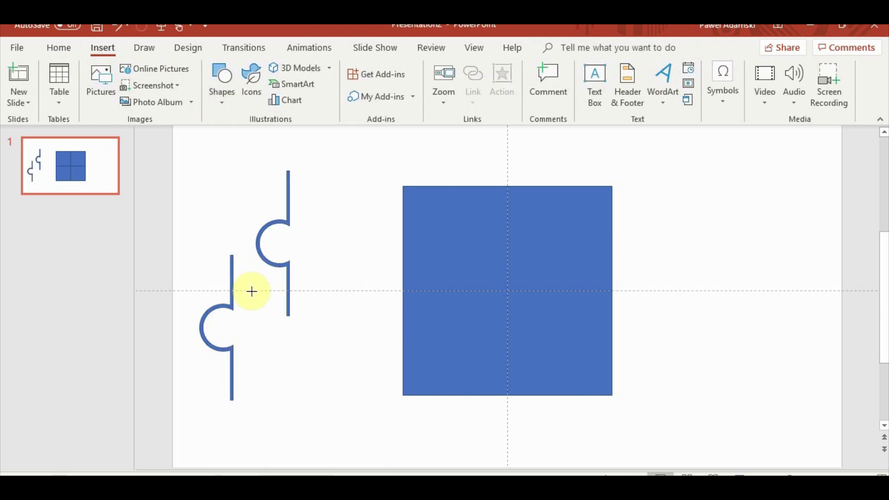
drag(207, 313, 243, 352)
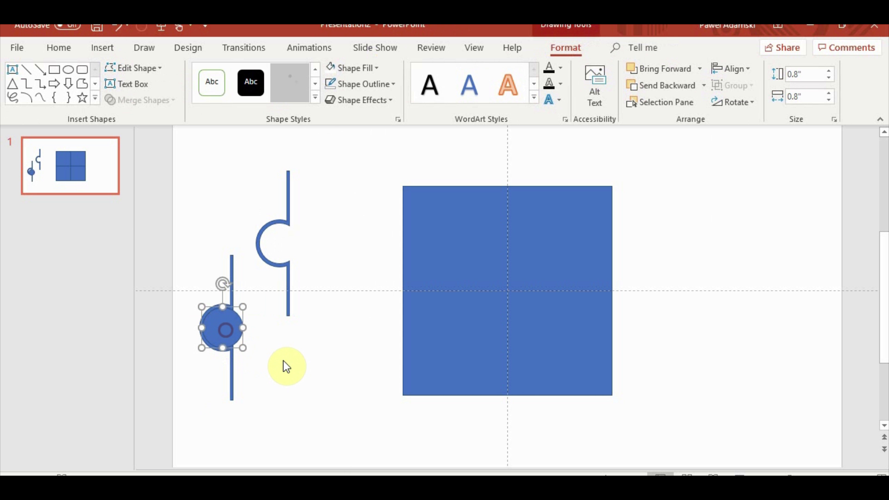
scroll(262, 277, up, 2)
shift+click(264, 222)
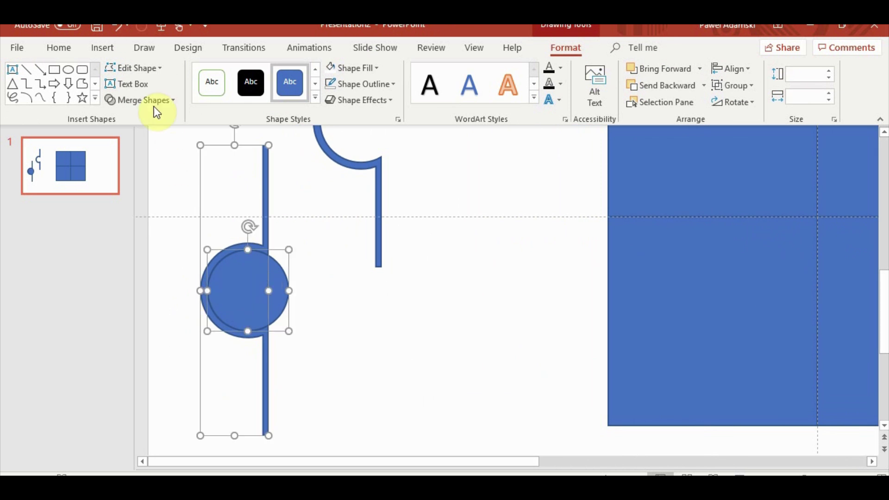
click(148, 100)
click(388, 323)
click(388, 322)
- Enlarge the circle to about 0.87" and shift it so it fills the inside of the knob outline
click(265, 280)
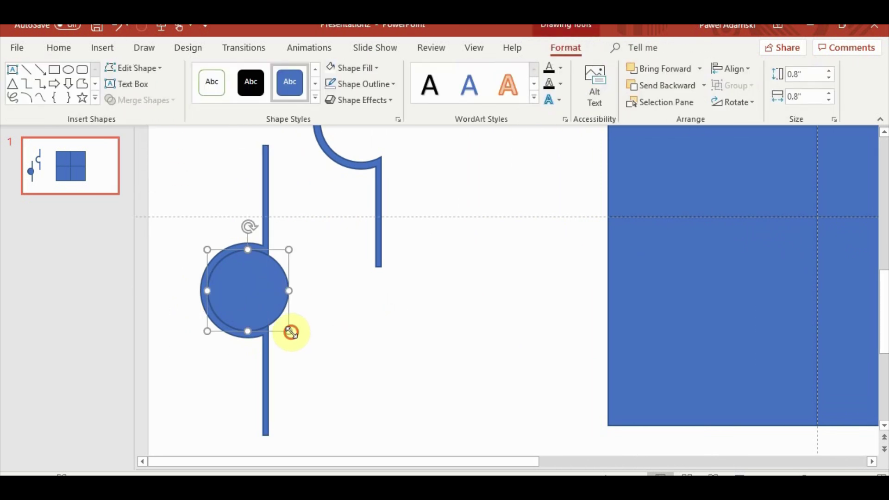
drag(276, 312, 271, 310)
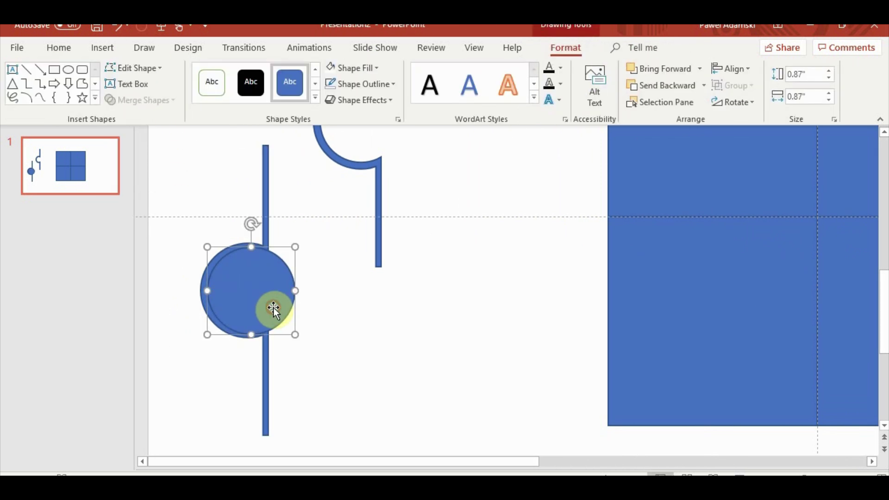
click(318, 297)
- Merge the lower knob outline and the circle into one shape with Union
click(264, 224)
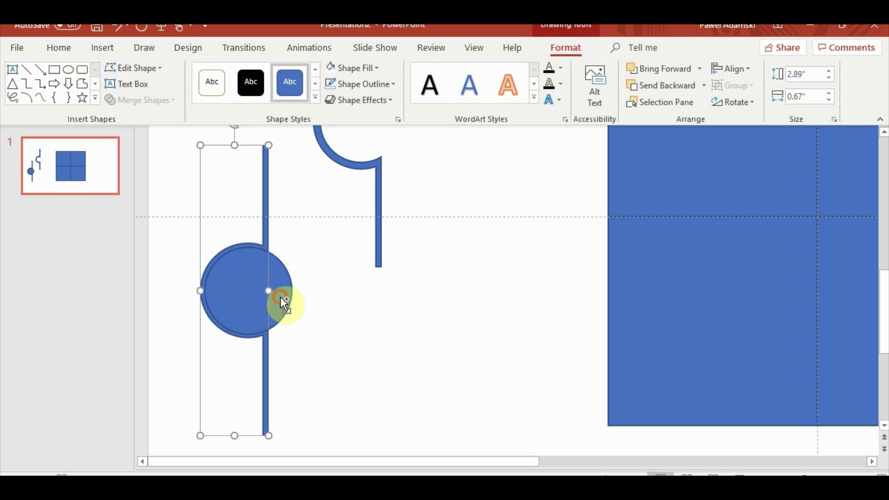
shift+click(279, 296)
click(132, 98)
click(342, 333)
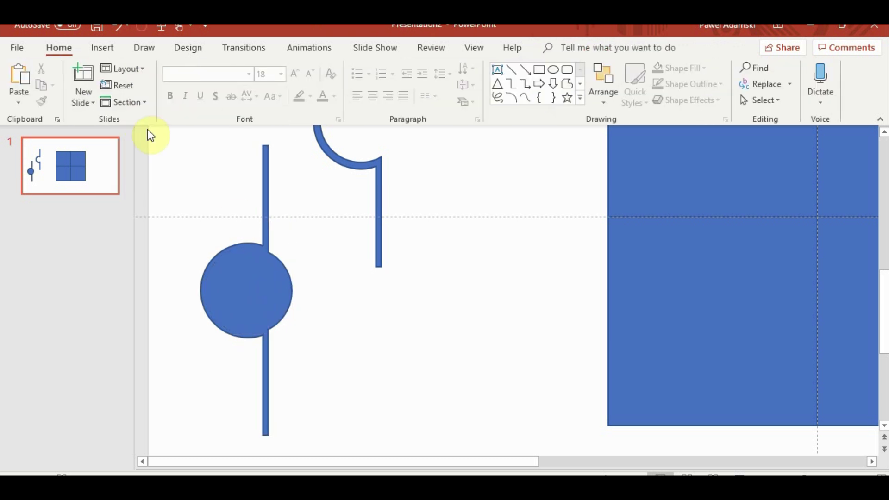
- Draw a narrow vertical rectangle covering the part of the circle that protrudes right of the knob's straight strip
click(111, 49)
click(220, 105)
click(276, 135)
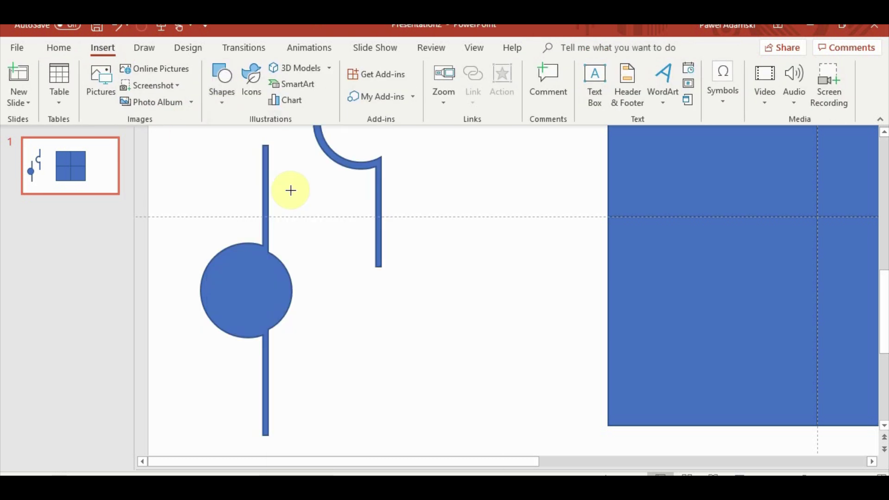
drag(291, 190, 270, 407)
drag(269, 444, 268, 443)
- Subtract the narrow rectangle from the filled knob shape so its right side is straight
shift+click(248, 270)
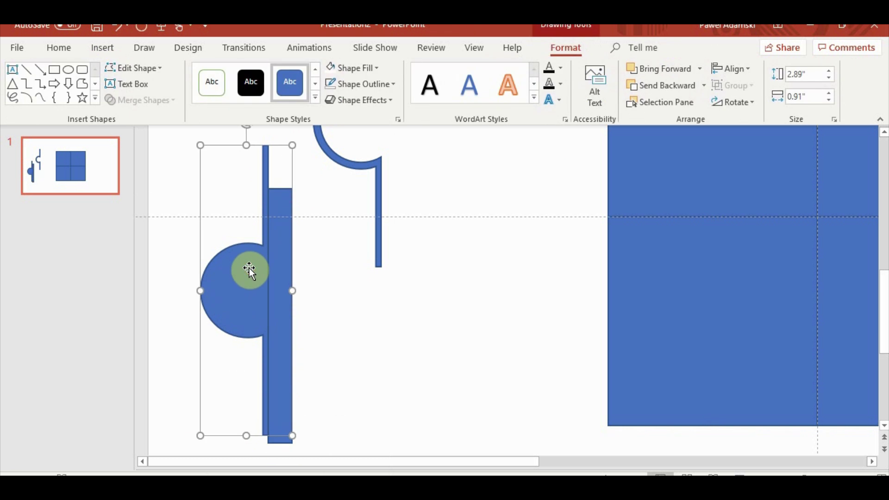
click(153, 98)
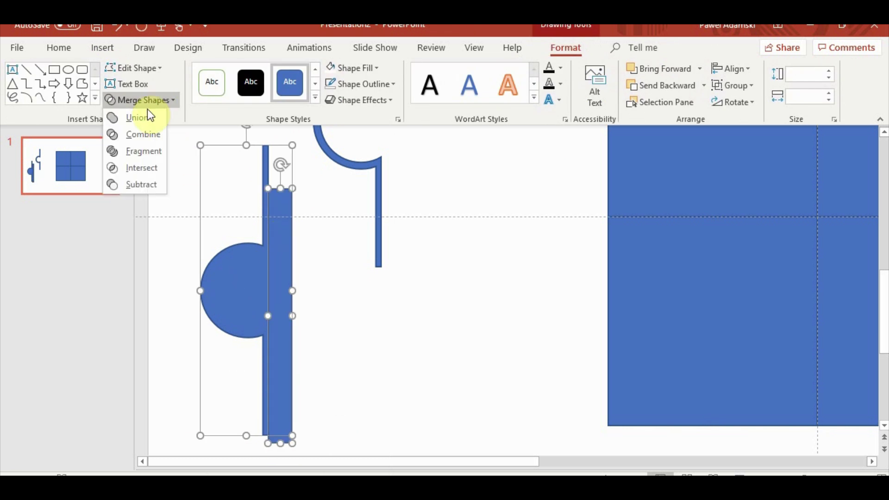
click(139, 186)
click(427, 396)
- Copy the filled knob shape and place the copy against the left edge of the upper-left square
scroll(367, 380, down, 1)
click(244, 302)
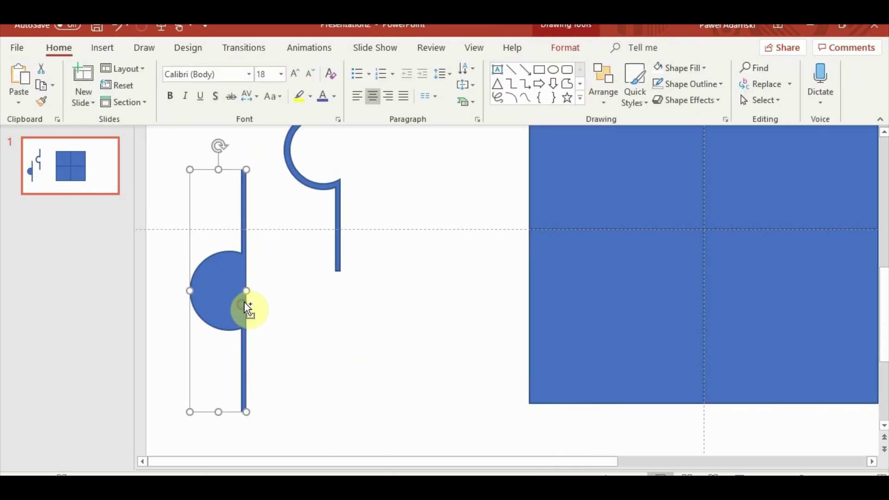
key(ctrl+c)
key(ctrl+v)
drag(246, 326, 511, 188)
scroll(509, 222, up, 1)
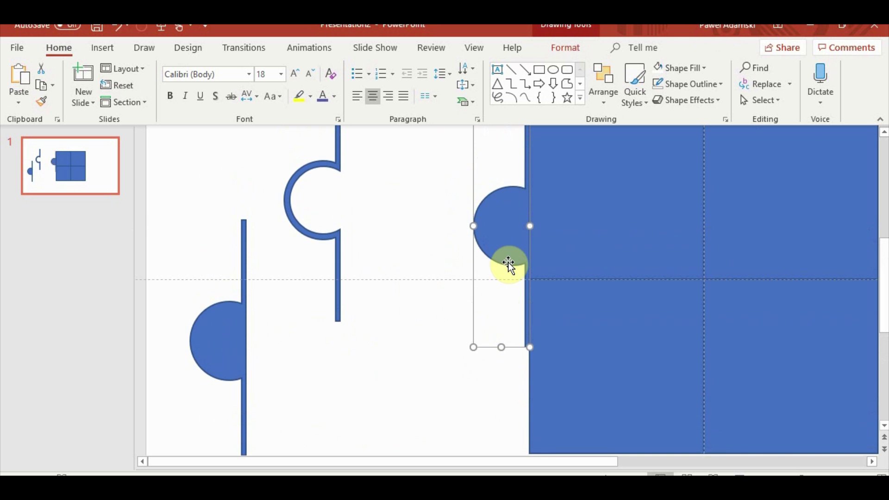
drag(512, 231, 519, 223)
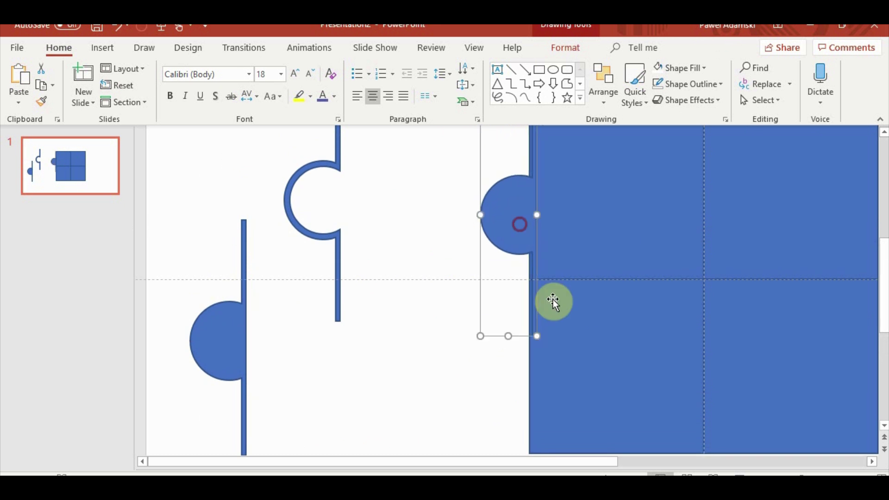
- Align the copied knob's strip flush with the upper-left square's left edge and centre the knob vertically on that edge
scroll(556, 306, up, 3)
scroll(560, 352, up, 2)
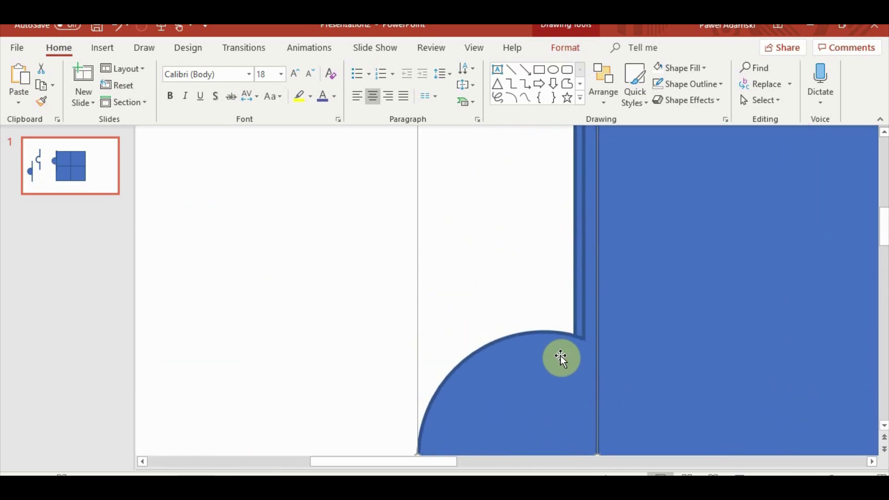
scroll(591, 262, down, 1)
scroll(546, 379, up, 1)
drag(546, 379, 537, 386)
scroll(435, 368, down, 6)
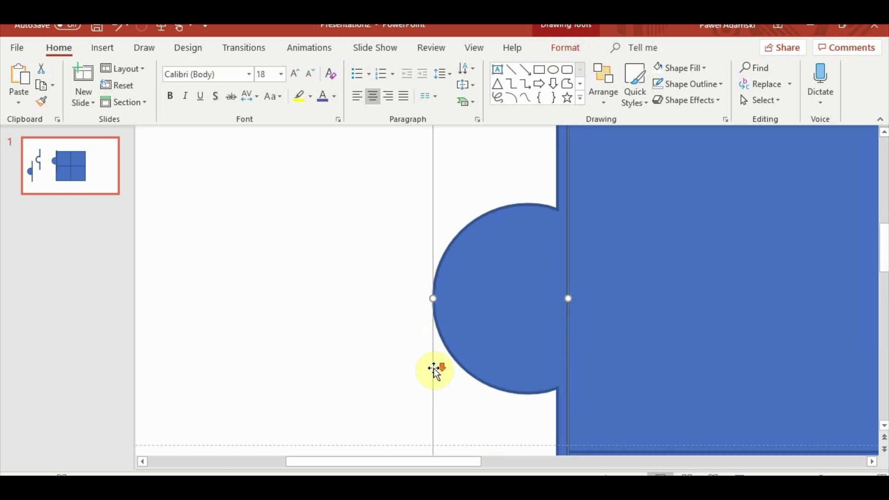
scroll(442, 365, down, 4)
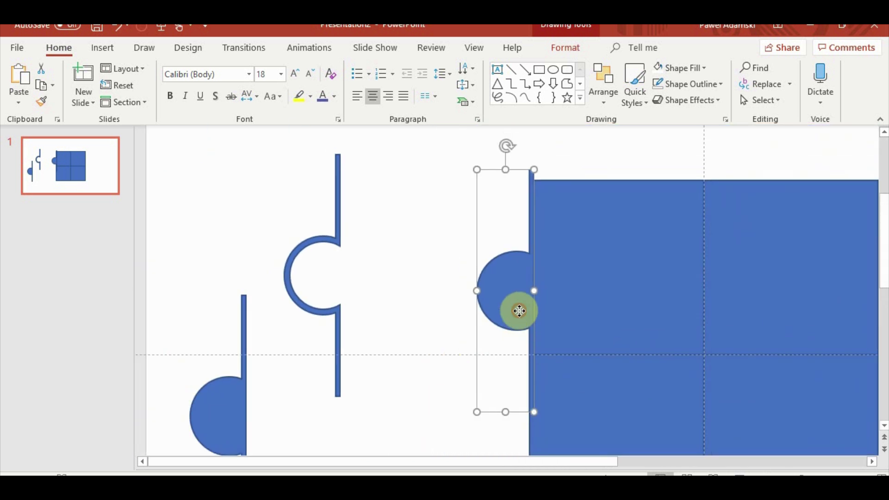
drag(519, 311, 519, 291)
click(416, 356)
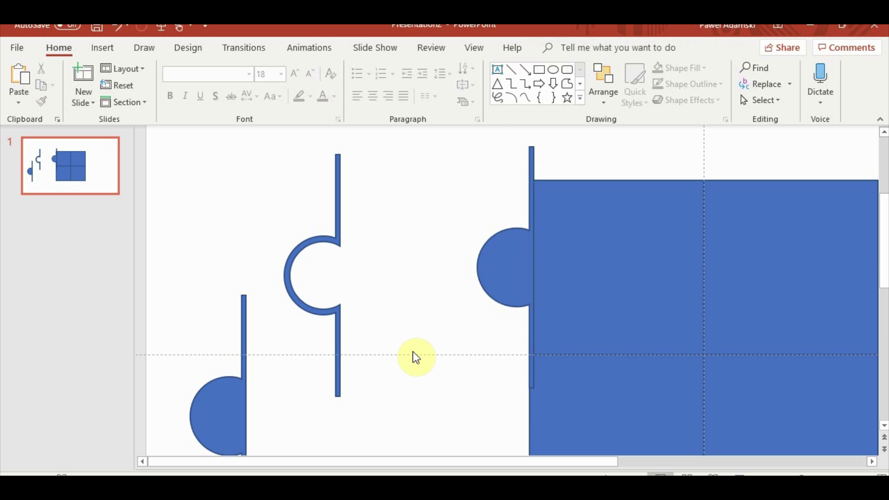
- Draw a rectangle about 1.42" by 0.6" over the strip's excess above the upper-left square and place a copy over the excess below
click(111, 50)
click(231, 104)
click(260, 134)
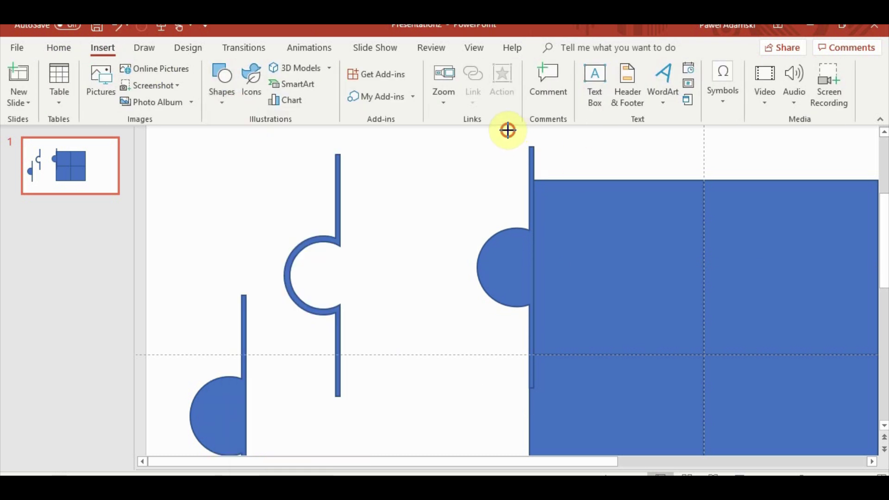
drag(505, 130, 625, 180)
drag(558, 212, 565, 373)
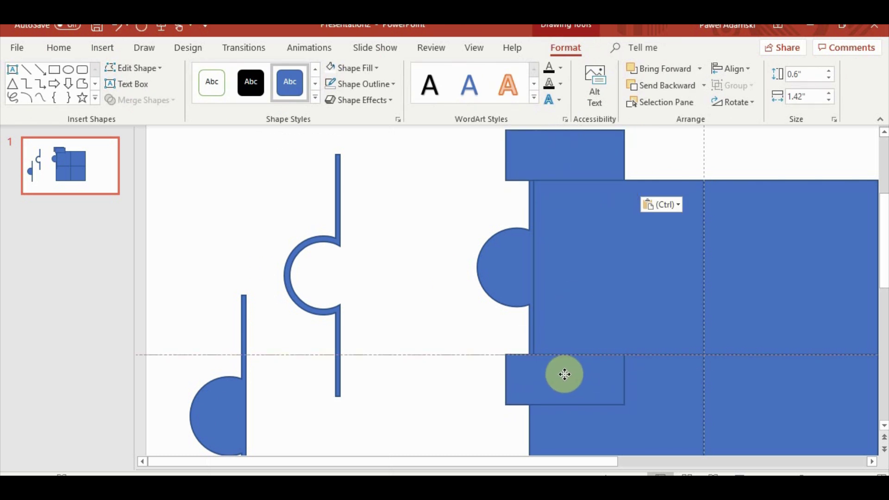
- Subtract both rectangles from the knob shape to trim its strip to the square's height
click(520, 298)
shift+click(576, 149)
shift+click(553, 368)
click(139, 100)
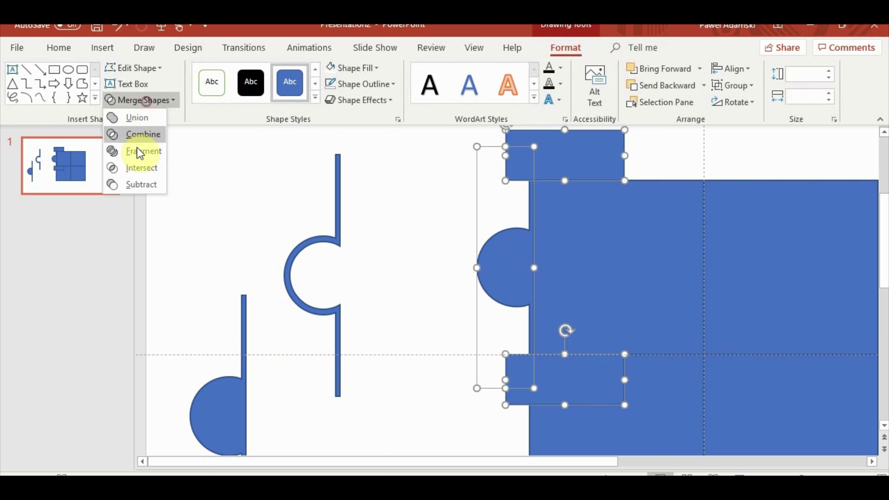
click(135, 185)
click(421, 185)
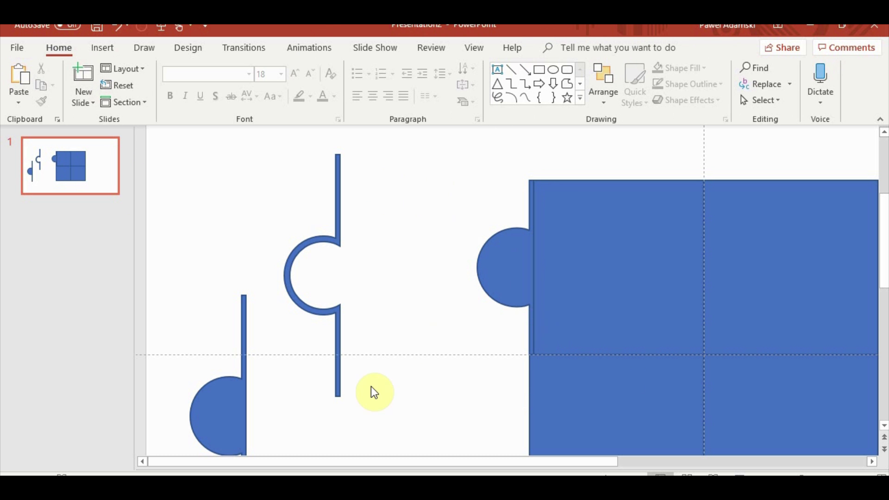
- Copy the trimmed knob to the right side of the grid and rotate the copy 180° so it points outward
scroll(371, 386, down, 3)
click(404, 249)
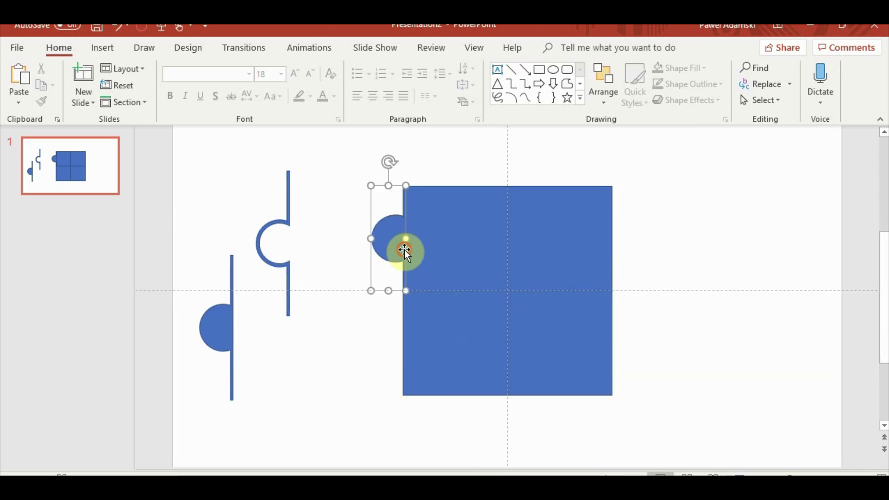
key(ctrl+c)
key(ctrl+v)
drag(404, 249, 603, 234)
drag(638, 163, 697, 290)
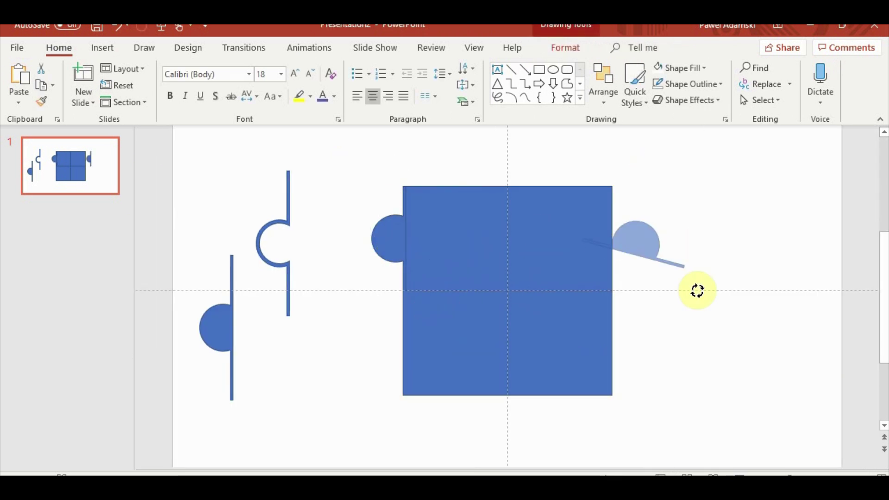
drag(625, 310, 626, 311)
- Align the rotated knob flush with the right edge of the upper-right square
drag(637, 241, 629, 243)
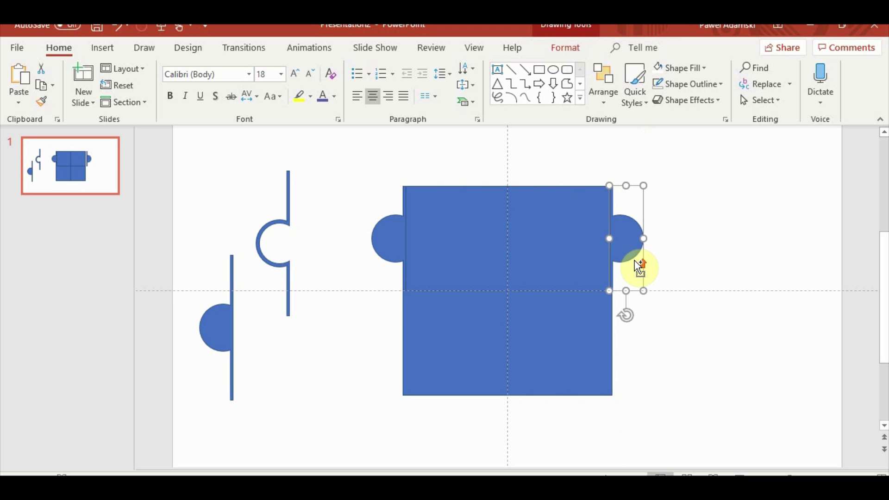
scroll(634, 260, up, 5)
click(618, 393)
scroll(618, 393, down, 3)
scroll(514, 358, down, 3)
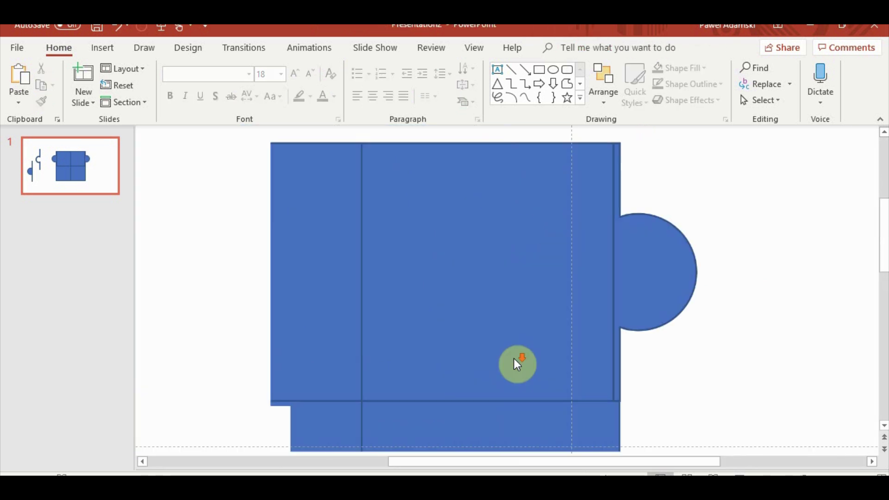
- Copy the right-hand knob, turn the copy to point downward and move it to the lower-left square's bottom edge
scroll(517, 365, down, 6)
click(631, 255)
key(ctrl+c)
key(ctrl+v)
drag(634, 250, 482, 388)
scroll(516, 430, down, 1)
scroll(426, 390, up, 1)
drag(457, 452, 455, 392)
- Align the downward-pointing knob flush with the bottom edge of the lower-left square
scroll(461, 405, up, 6)
drag(523, 292, 523, 298)
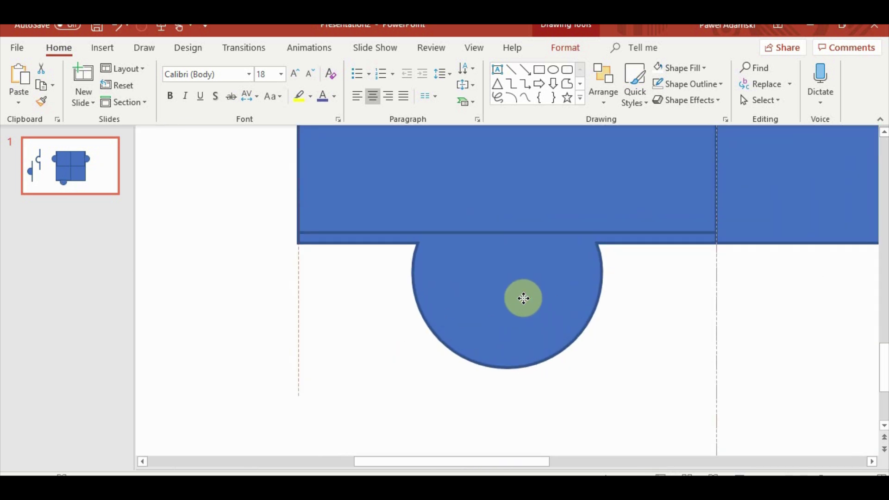
click(665, 350)
scroll(668, 353, down, 6)
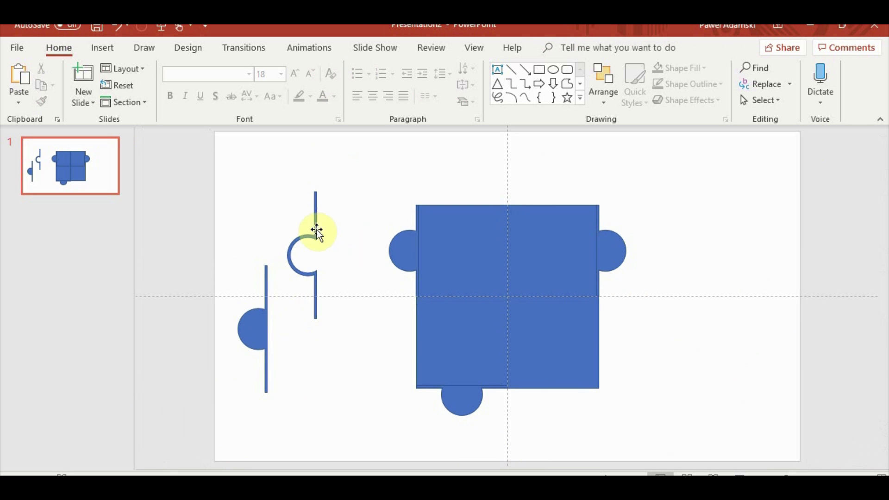
drag(315, 237, 407, 238)
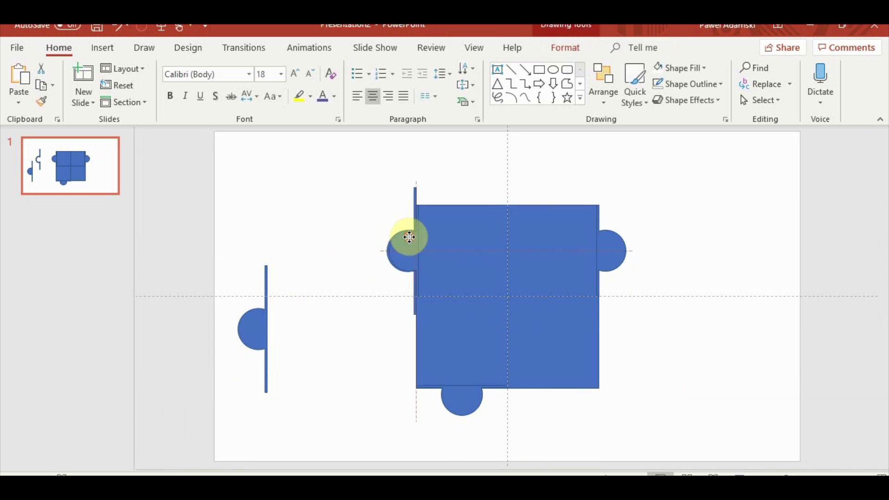
scroll(407, 238, up, 3)
key(ctrl+z)
- Duplicate the hollow knob outline and align the copy over the knob on the upper-left square's left edge
key(ctrl+d)
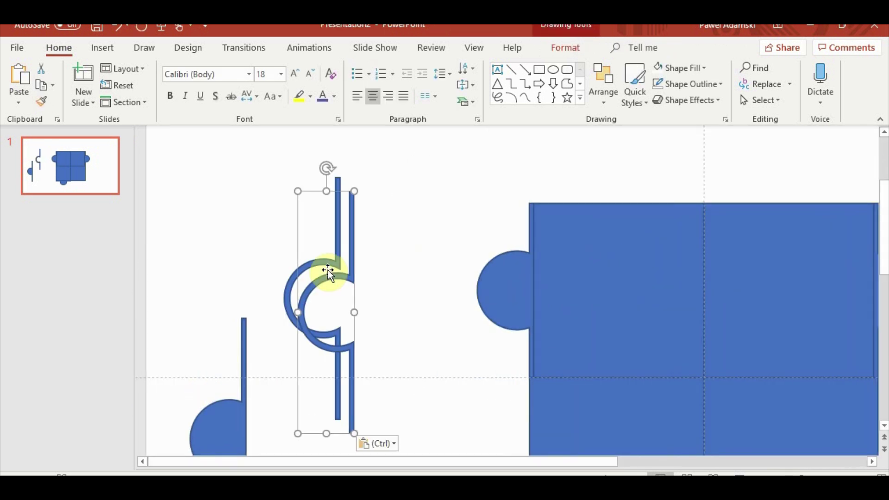
drag(328, 270, 518, 253)
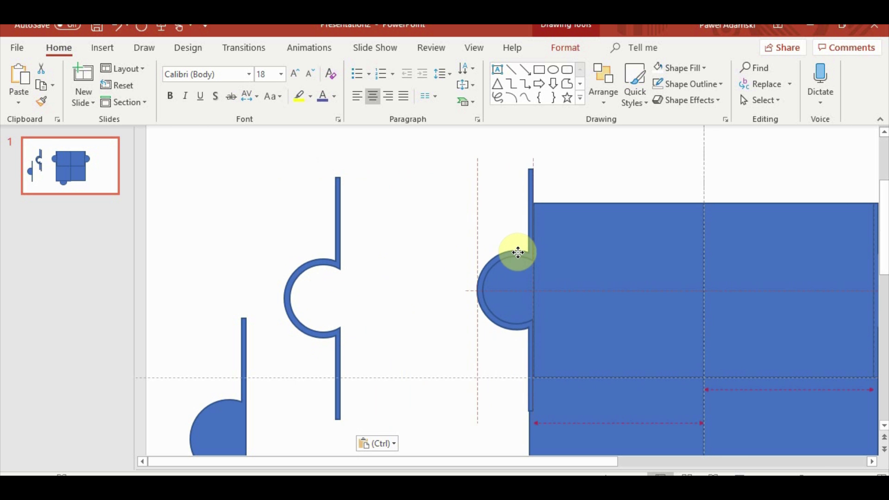
click(427, 232)
- Cover the outline's ends above and below the upper-left square with a drawn rectangle and its copy
click(112, 52)
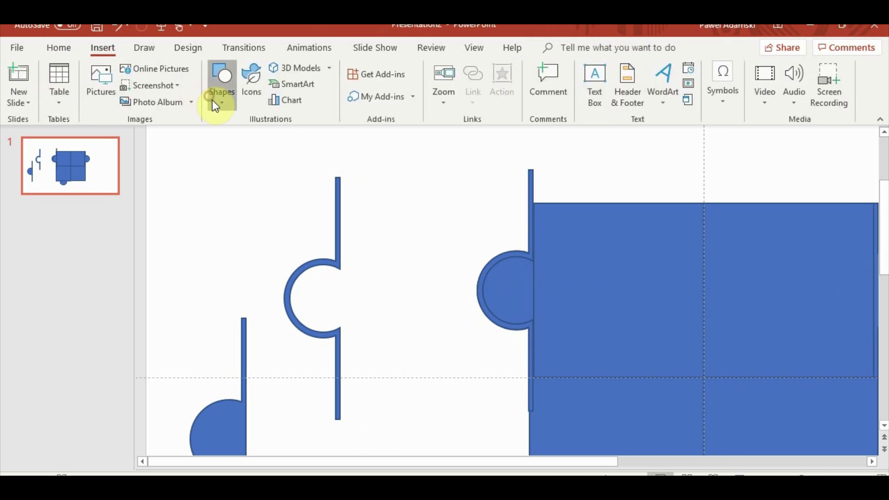
click(214, 103)
click(262, 132)
mouse_move(504, 149)
mouse_down()
mouse_move(572, 172)
mouse_move(586, 204)
mouse_move(547, 397)
mouse_up()
key(ctrl+c)
key(ctrl+v)
- Subtract both rectangles from the hollow knob outline to trim it to the square's height
shift+click(491, 268)
shift+click(565, 162)
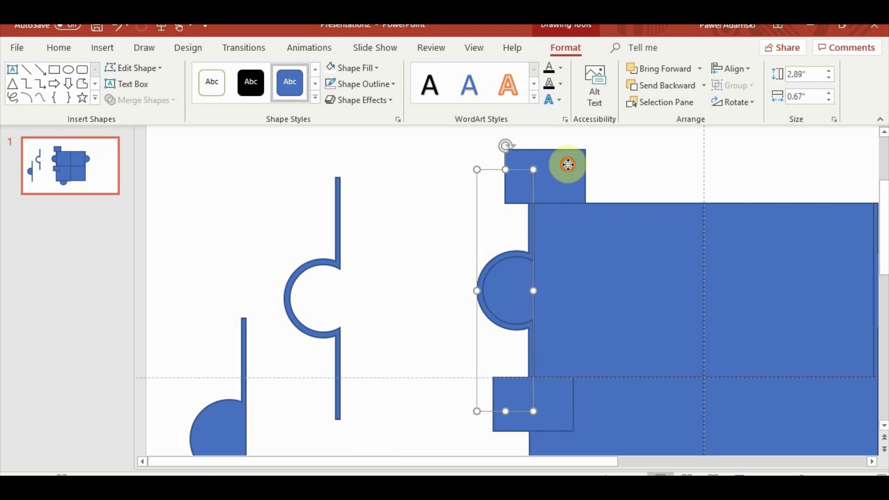
click(139, 100)
click(145, 184)
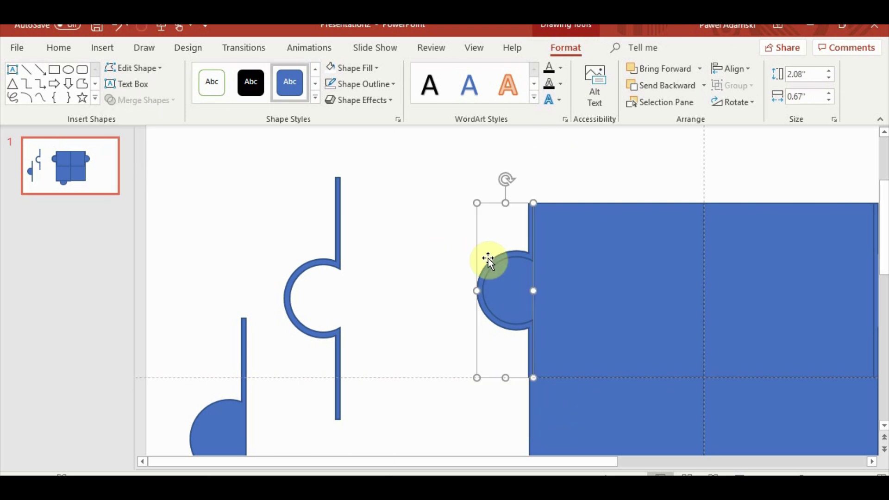
- Move the trimmed knob outline off the grid to the blank area right of the lower-right square
mouse_move(488, 258)
mouse_down()
mouse_move(429, 262)
mouse_move(570, 224)
mouse_move(487, 248)
mouse_up()
scroll(486, 250, down, 4)
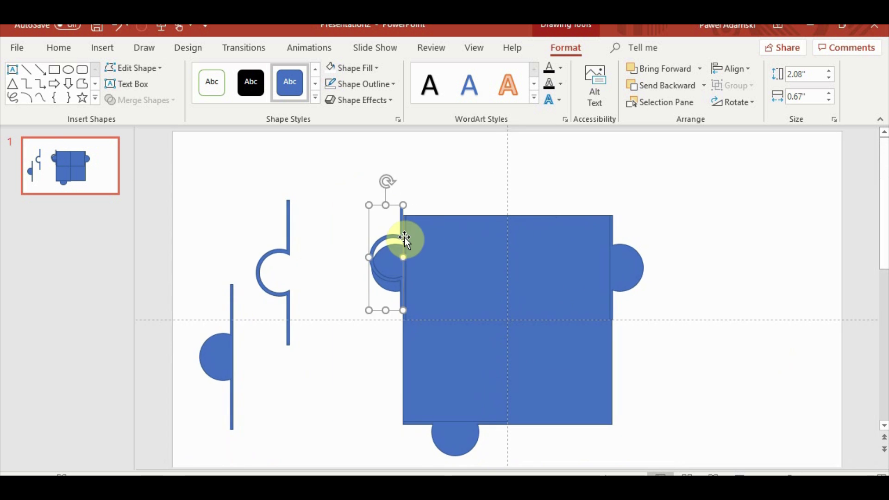
drag(392, 238, 651, 357)
- Copy the trimmed outline, turn the copy to arch upward and place it inside the lower-right square's bottom edge
key(ctrl+v)
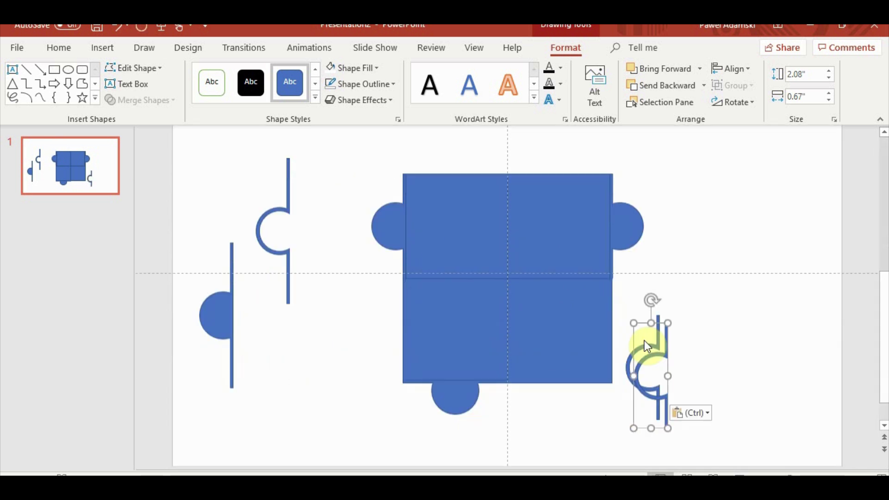
drag(649, 295, 571, 370)
drag(680, 357, 595, 402)
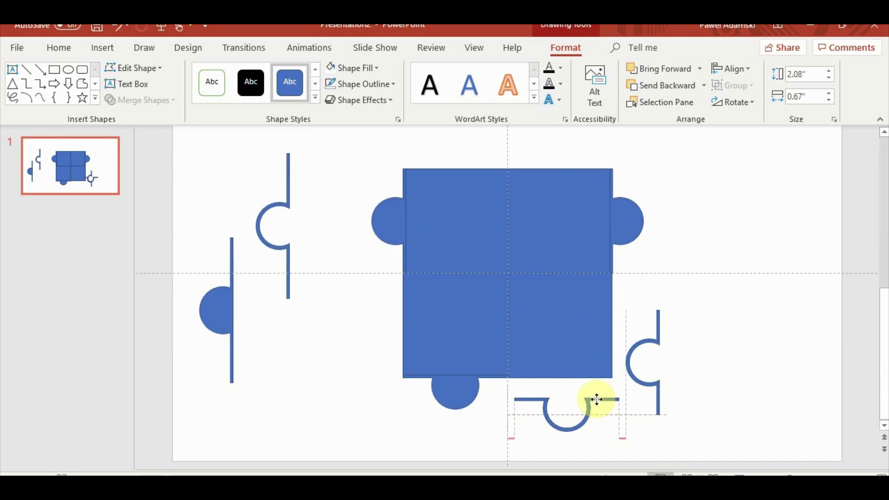
drag(491, 415, 596, 377)
- Align the upward-arching outline flush with the bottom and side edges of the lower-right square
scroll(595, 412, up, 4)
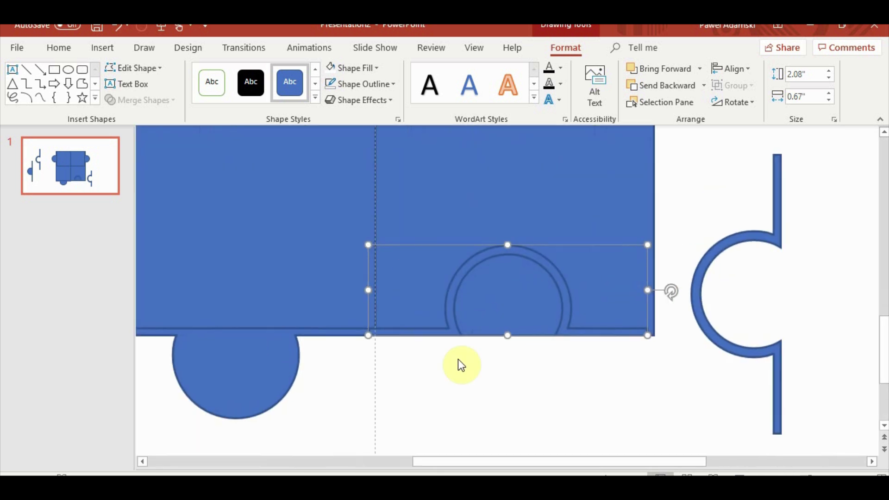
click(513, 341)
click(549, 264)
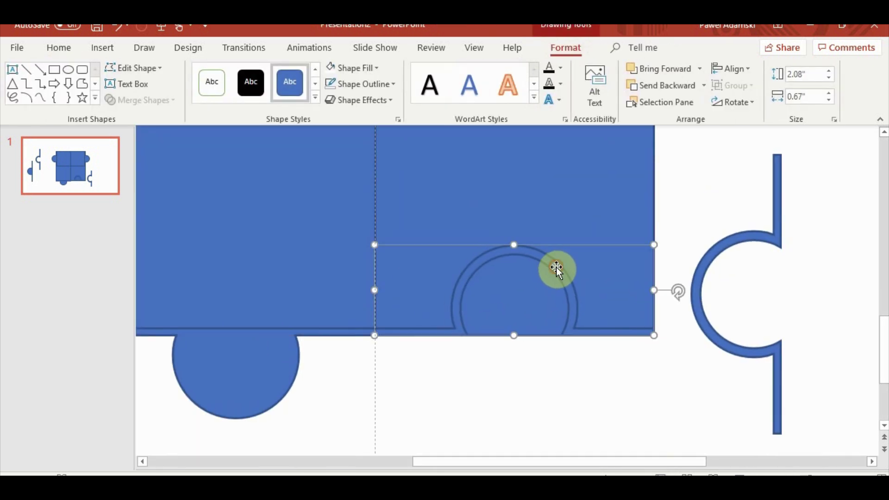
click(522, 387)
- Copy the spare outline, rotate the copy 180° and align it inside the lower-left square's left edge
scroll(544, 384, down, 2)
click(657, 261)
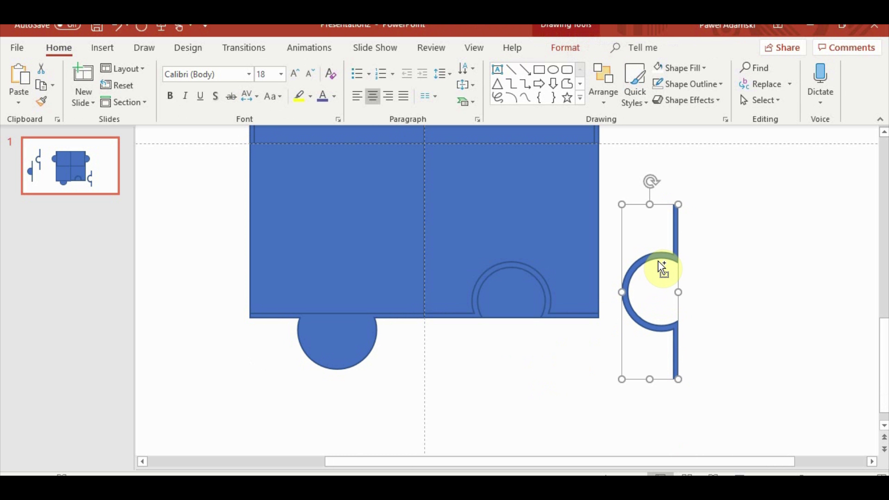
key(ctrl+c)
key(ctrl+v)
drag(666, 195, 254, 290)
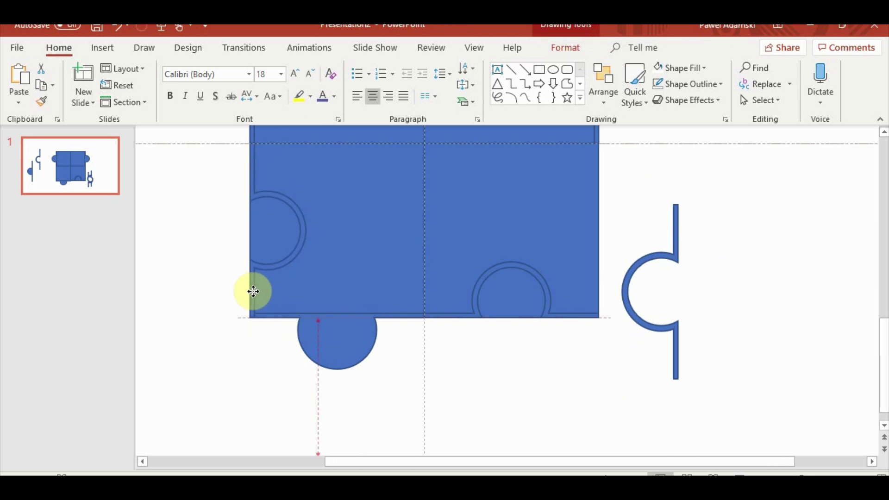
click(214, 309)
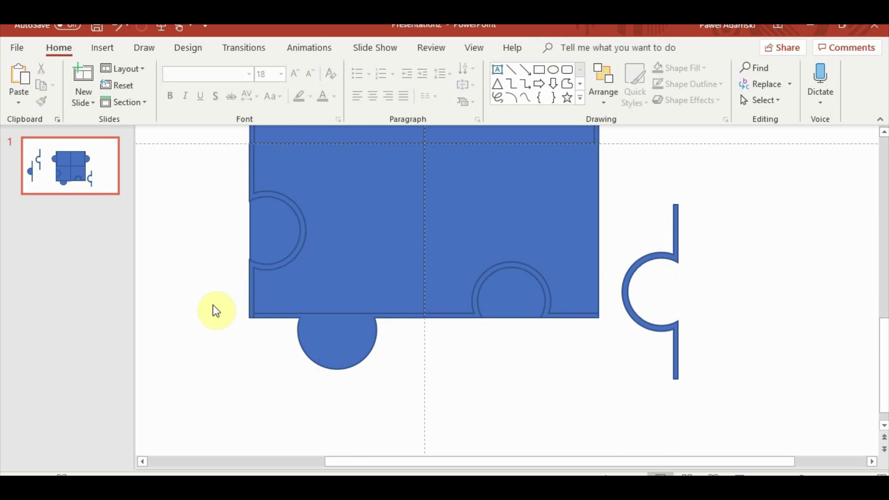
- Move the spare outline up, then copy it, turn the copy to curve downward and align it inside the upper-right square's top edge
scroll(445, 337, up, 1)
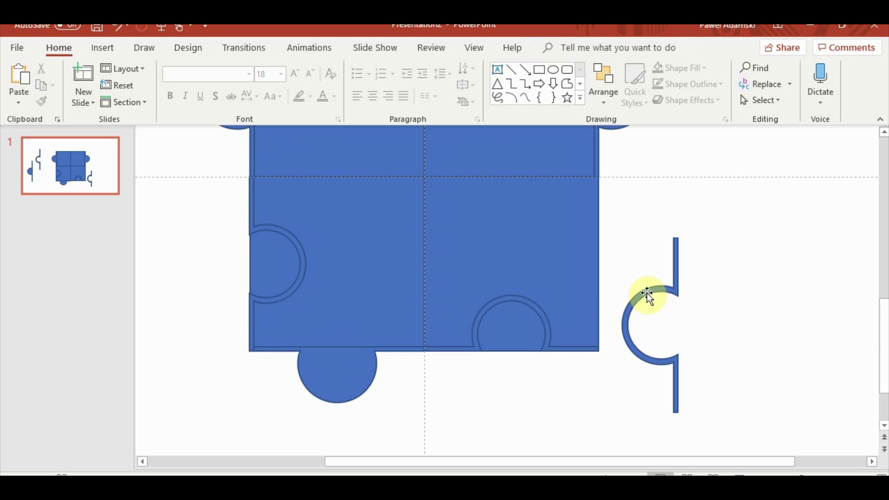
drag(646, 293, 640, 188)
scroll(637, 263, up, 3)
key(ctrl+c)
key(ctrl+v)
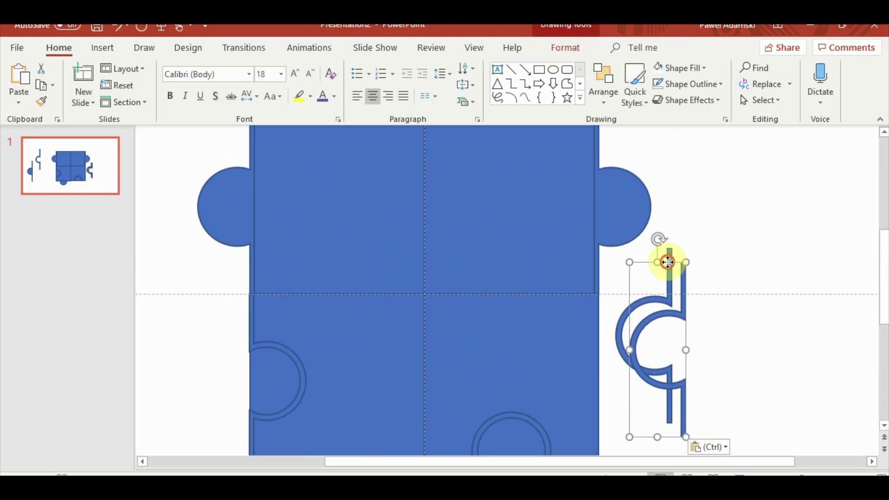
drag(667, 263, 526, 249)
scroll(526, 248, up, 1)
drag(494, 185, 407, 278)
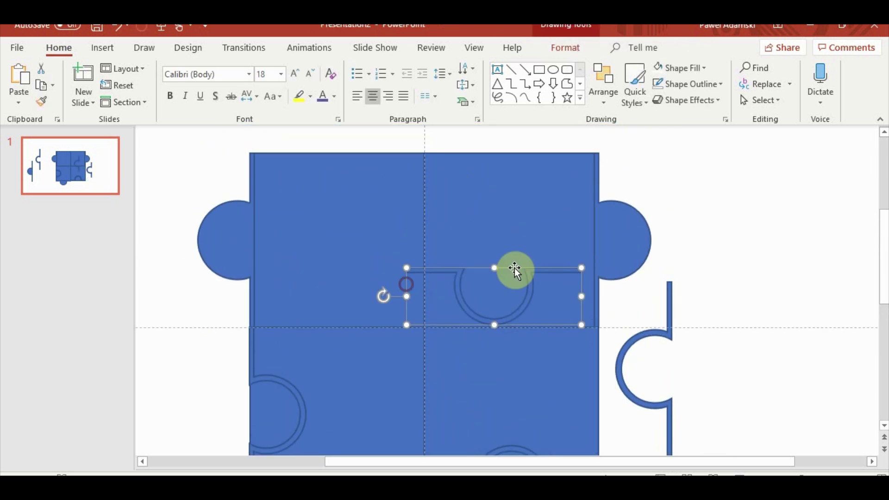
drag(526, 282, 544, 163)
- Nudge the lower-right square's socket outline down slightly past the square's bottom edge
scroll(548, 388, down, 1)
scroll(548, 388, down, 1)
click(548, 358)
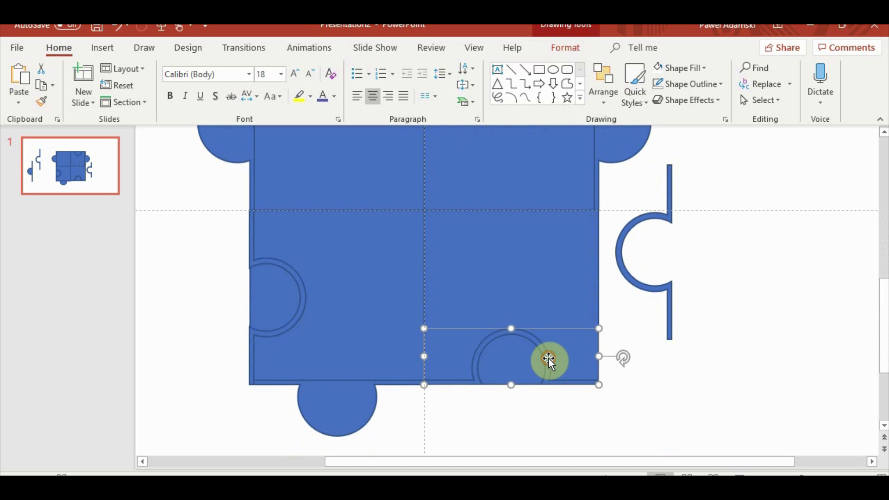
key(Down)
key(Down)
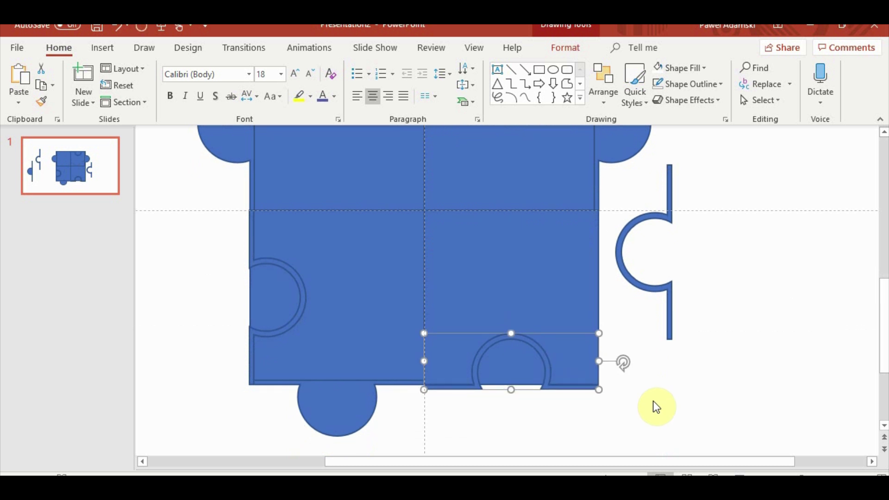
key(Up)
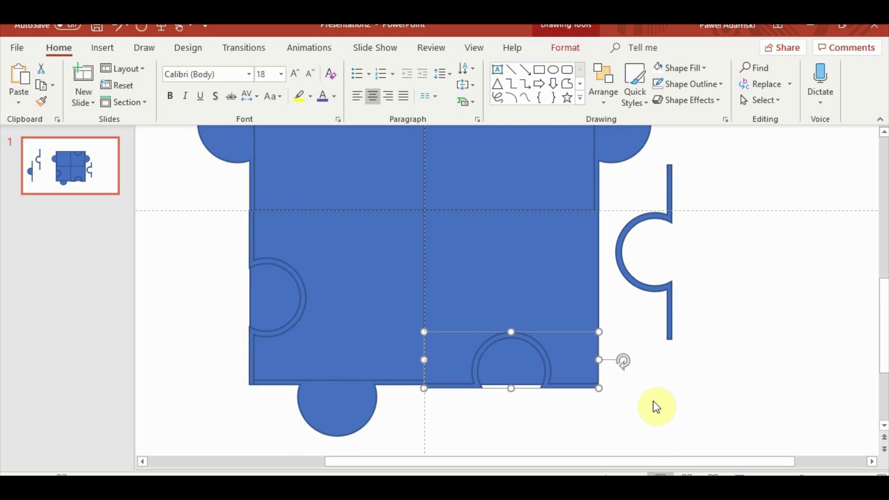
click(647, 416)
- Fine-tune the bottom socket outline vertically so the inner edge of its straight strip meets the square's bottom edge
scroll(564, 412, up, 3)
click(212, 317)
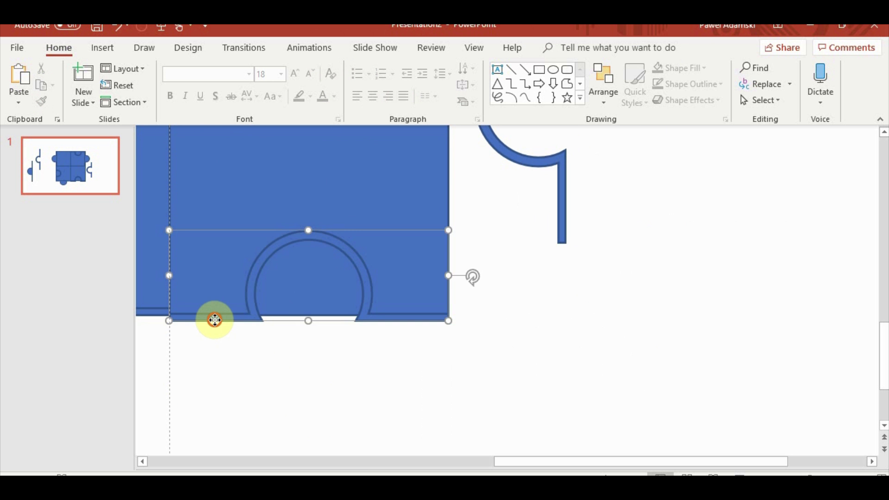
scroll(546, 380, up, 4)
key(ctrl+Down)
key(ctrl+Down)
key(ctrl+Down)
key(ctrl+Down)
key(ctrl+Down)
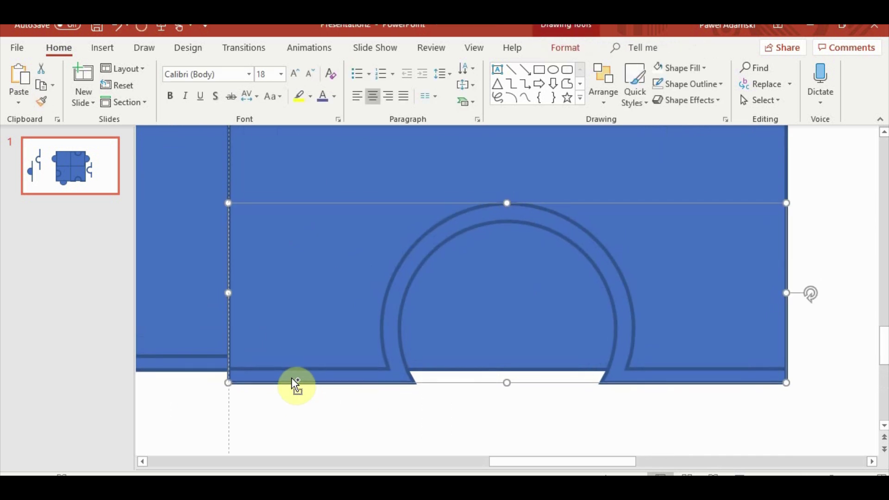
key(ctrl+Up)
key(ctrl+Up)
key(ctrl+Down)
key(ctrl+Down)
key(ctrl+Down)
key(ctrl+Up)
key(ctrl+Up)
- Nudge the lower-left square's socket outline left until its straight strip lies just outside the square's left edge
scroll(342, 379, down, 1)
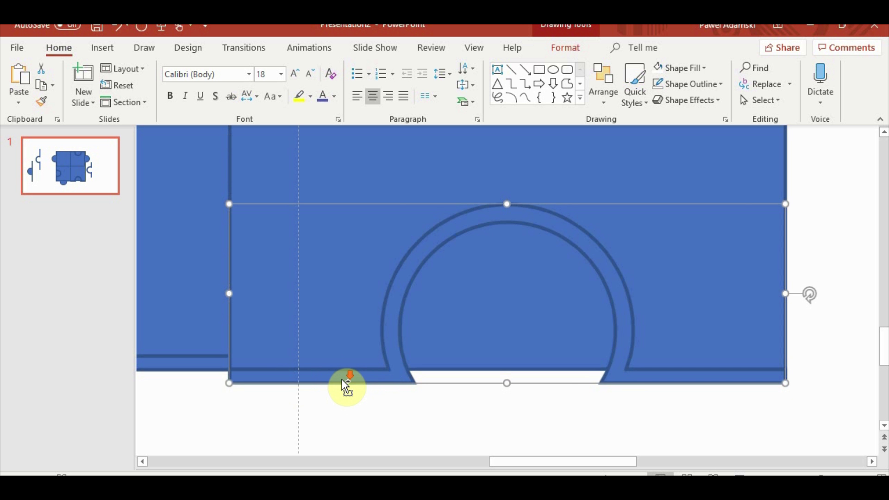
scroll(346, 387, down, 2)
click(254, 277)
scroll(500, 315, up, 2)
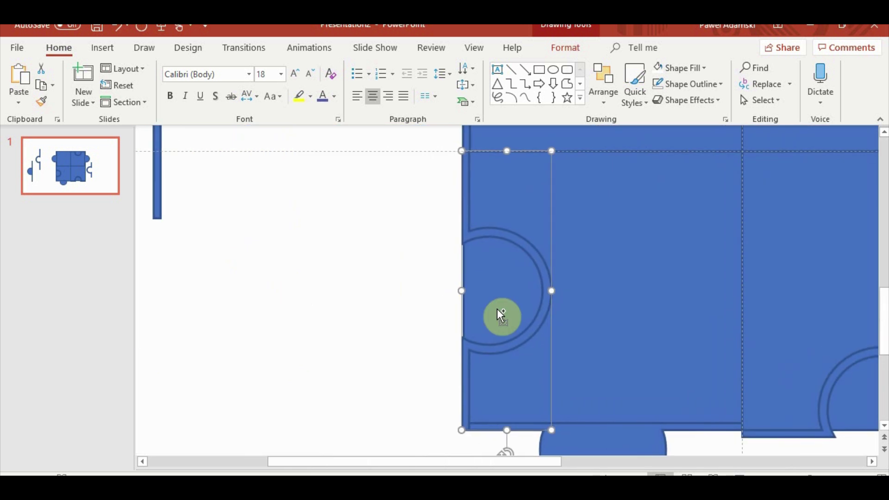
key(ctrl+Left)
key(ctrl+Left)
key(ctrl+Left)
key(ctrl+Left)
key(ctrl+Left)
key(ctrl+Left)
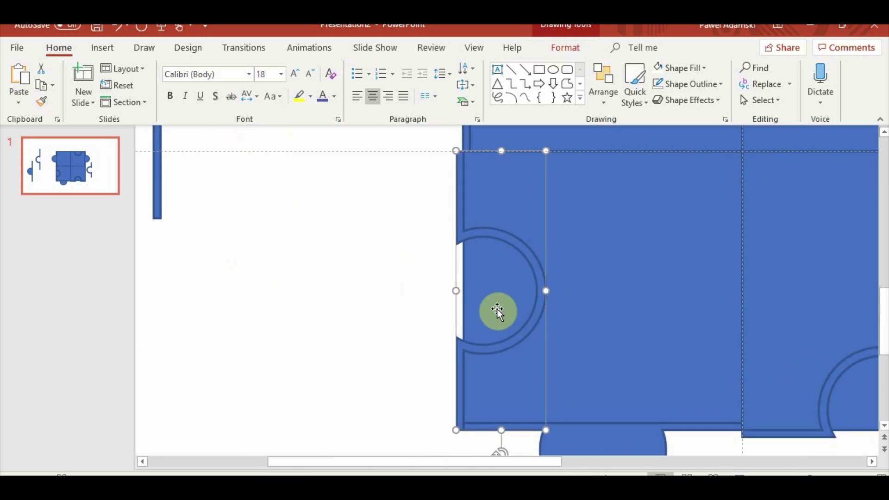
- Nudge the upper-right square's socket outline up until its straight strip lies just above the square's top edge
scroll(496, 309, down, 2)
scroll(762, 262, up, 2)
click(762, 166)
scroll(715, 230, up, 4)
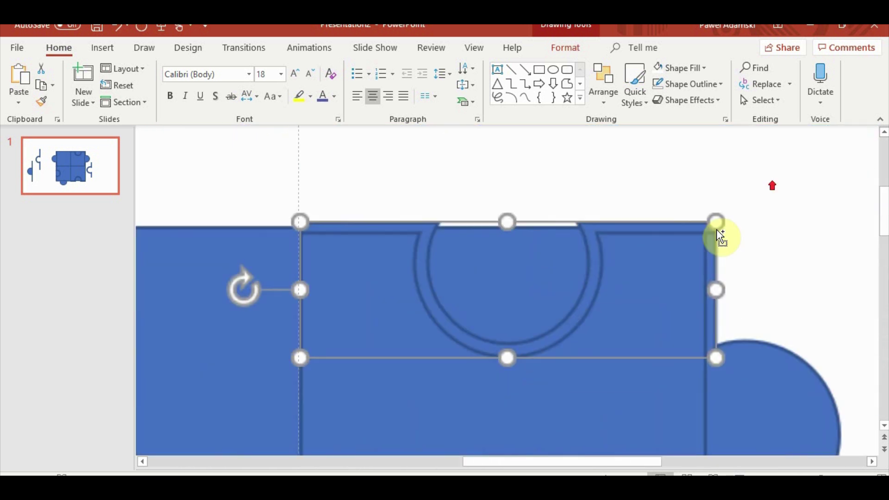
scroll(632, 269, up, 1)
key(ctrl+Up)
key(ctrl+Up)
key(ctrl+Up)
key(ctrl+Up)
key(ctrl+Up)
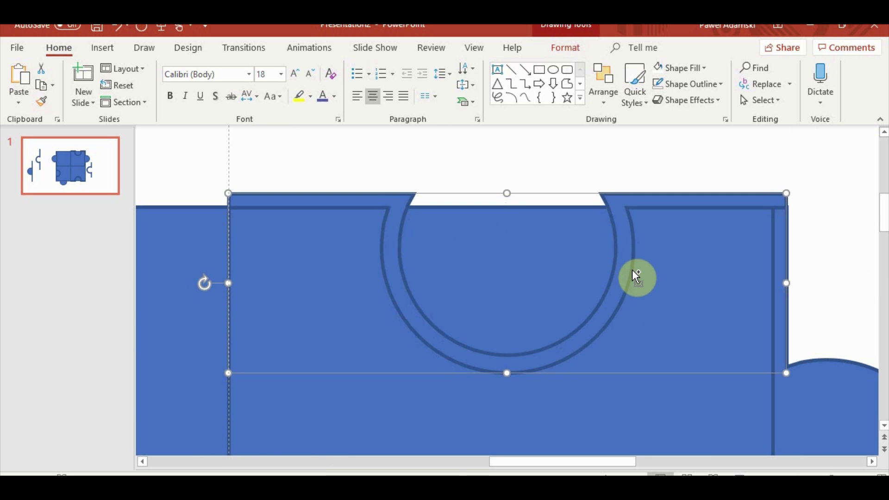
key(ctrl+Up)
key(ctrl+Up)
scroll(632, 273, down, 3)
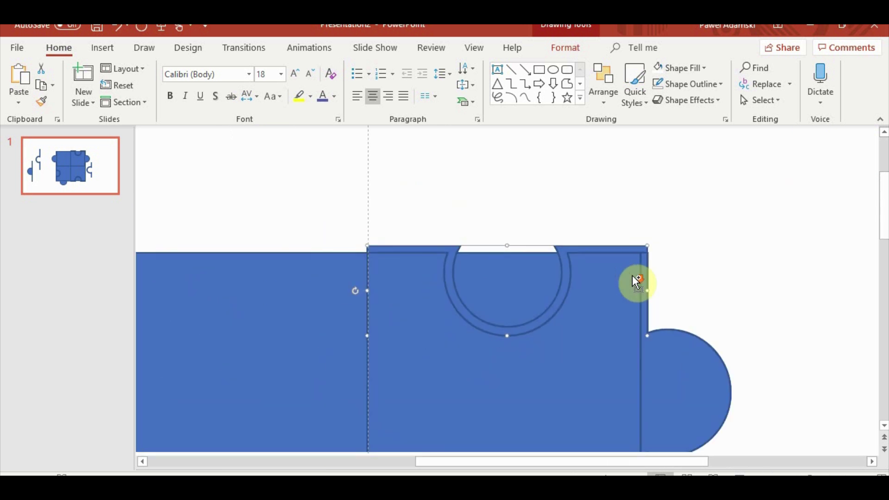
click(709, 347)
- Copy the spare outline and move the copy to the boundary between the two upper squares
scroll(692, 352, down, 3)
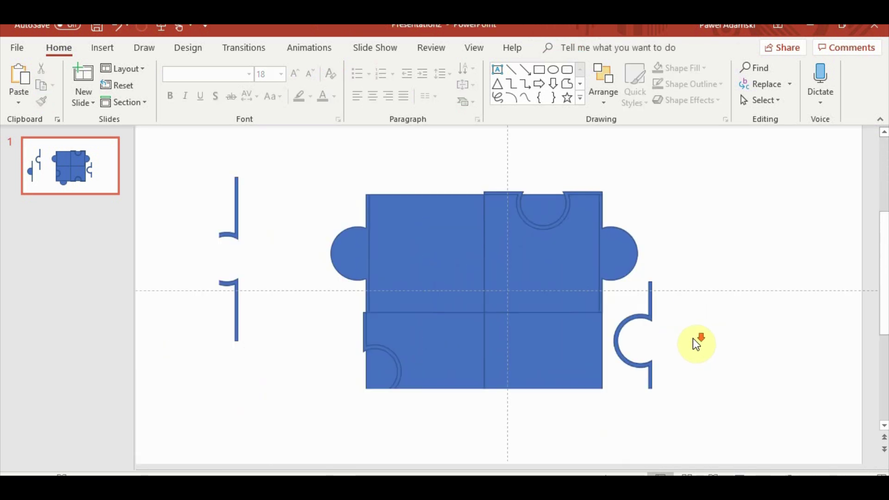
click(652, 293)
key(ctrl+c)
key(ctrl+v)
drag(667, 300, 512, 222)
- Center the outline's straight strip on the boundary between the upper squares, level with their top edge
scroll(512, 222, up, 6)
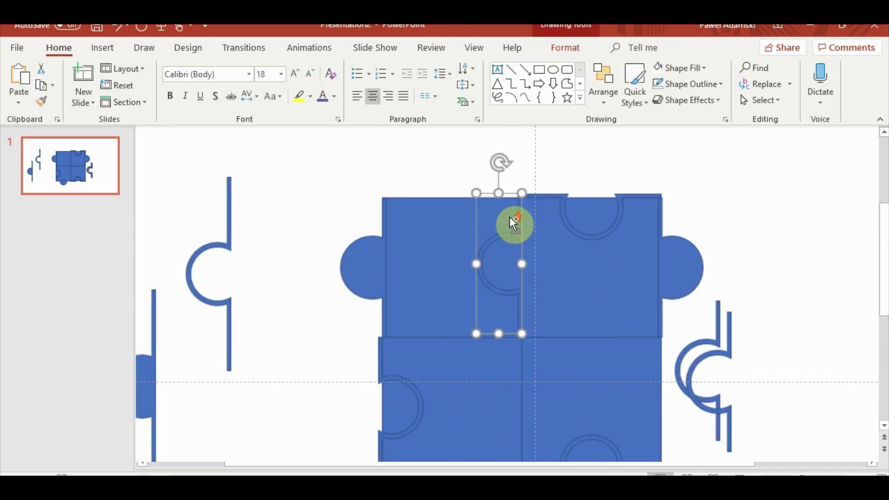
scroll(628, 266, up, 3)
drag(589, 232, 597, 250)
scroll(656, 321, down, 5)
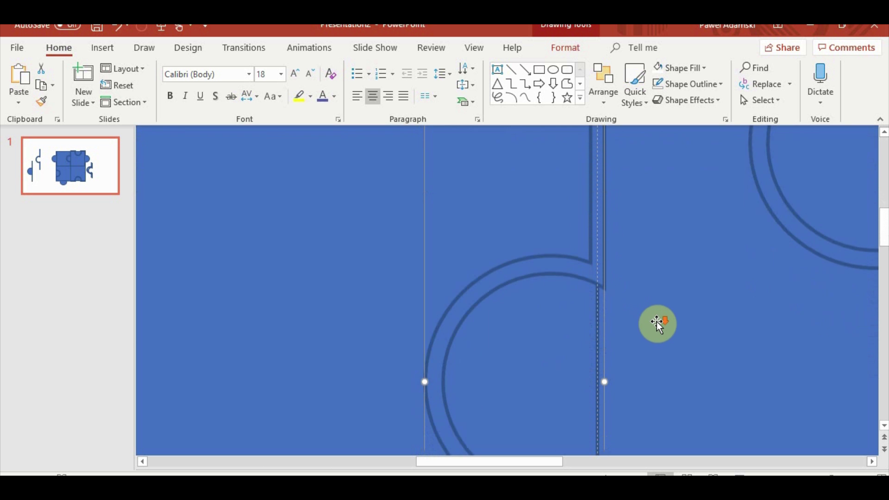
scroll(657, 323, down, 5)
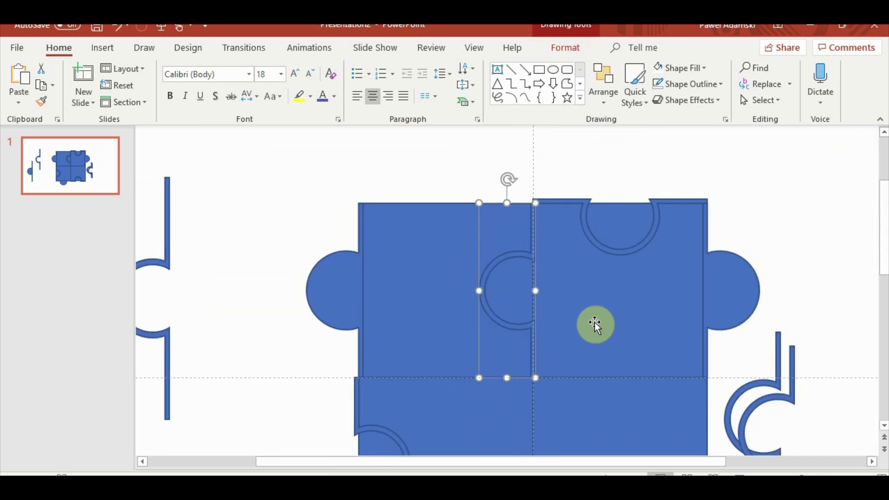
- Add another copy of the outline and align it on the boundary between the two lower squares
key(ctrl+v)
scroll(560, 313, down, 1)
scroll(553, 301, down, 1)
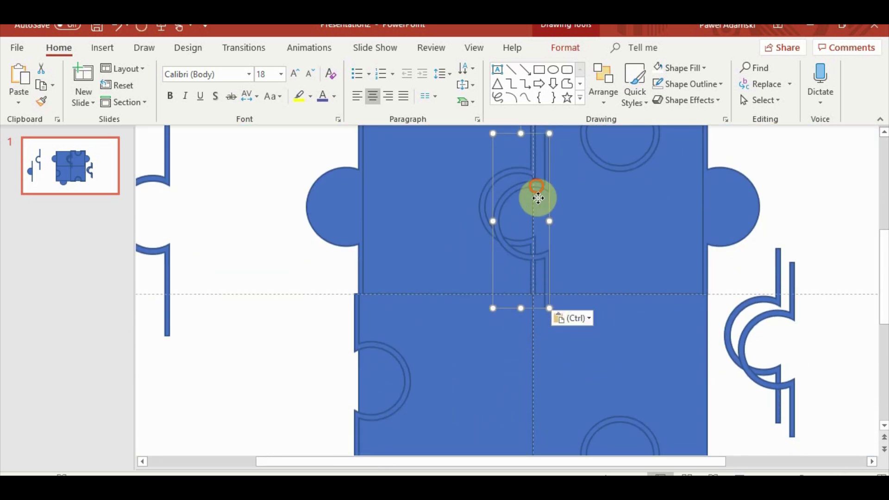
drag(537, 198, 523, 347)
scroll(788, 398, down, 3)
click(795, 404)
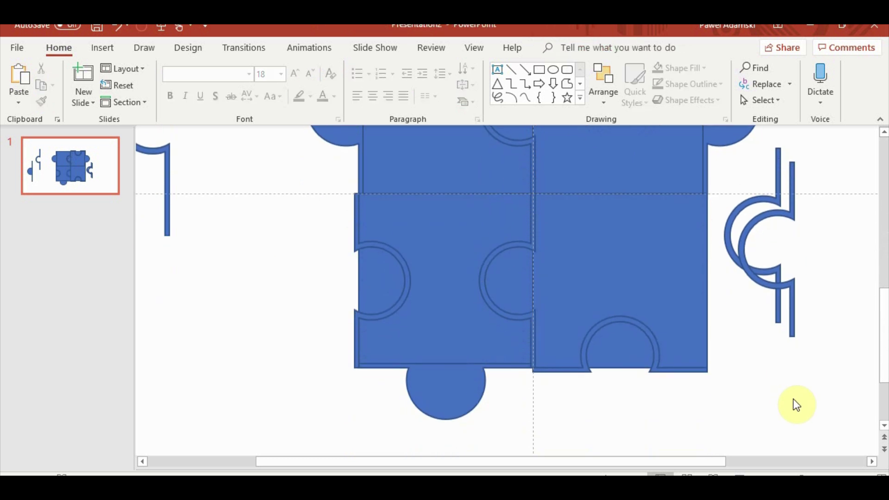
- Rotate the loose outline copy 90° clockwise and move it to the boundary between the two left squares
scroll(794, 401, up, 2)
click(790, 273)
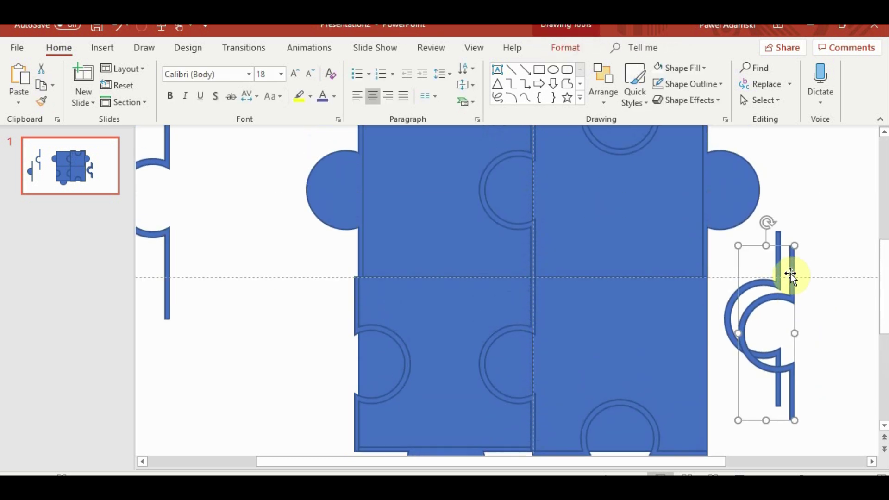
drag(804, 255, 824, 357)
drag(824, 356, 508, 277)
drag(507, 276, 508, 299)
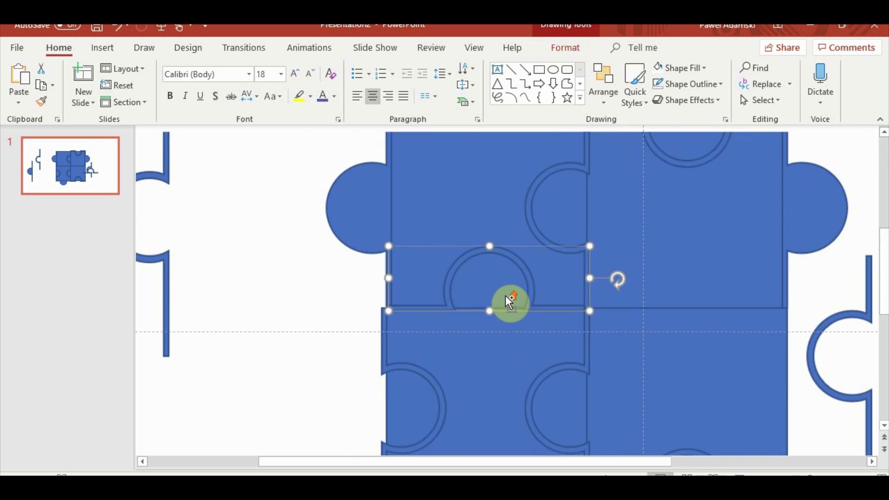
- Align the rotated outline between the left squares' side edges and bring it to the front
scroll(508, 299, up, 3)
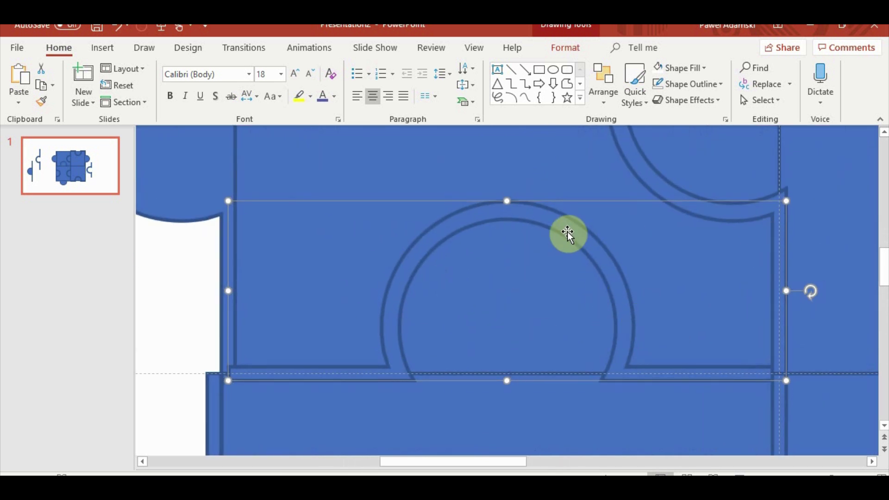
drag(569, 234, 574, 202)
click(607, 100)
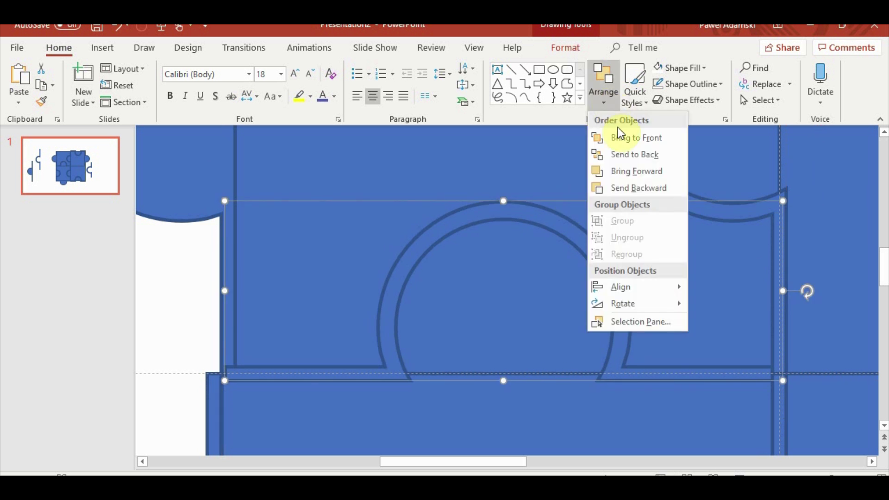
click(618, 135)
drag(629, 201, 627, 203)
scroll(635, 310, down, 5)
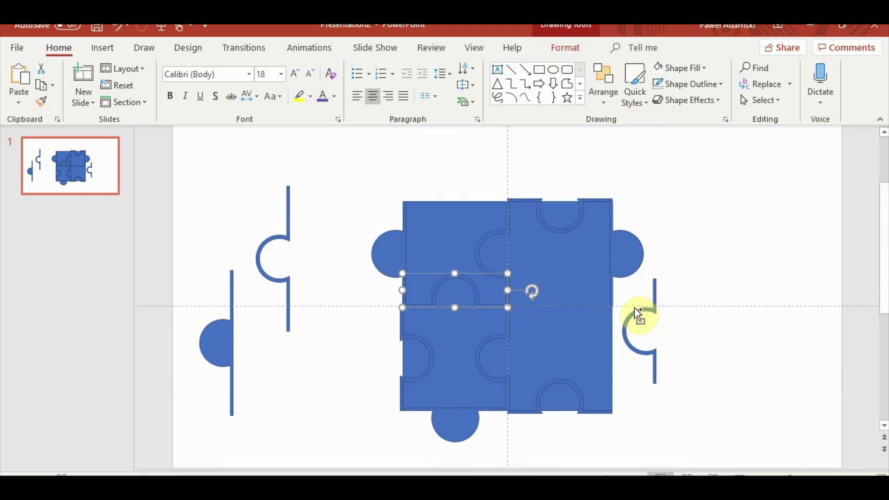
click(704, 351)
- Duplicate the spare socket outline beside the squares and rotate the copy 90° counterclockwise
click(654, 294)
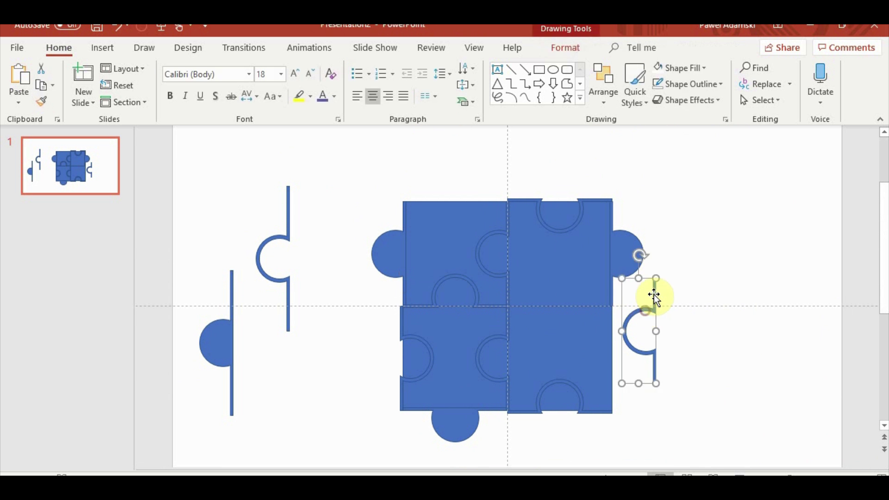
key(ctrl+c)
key(ctrl+v)
drag(639, 255, 585, 334)
- Copy the upper-left square's knob shape and place the copy in the empty area right of the puzzle
click(397, 251)
key(ctrl+c)
key(ctrl+v)
drag(401, 264, 744, 282)
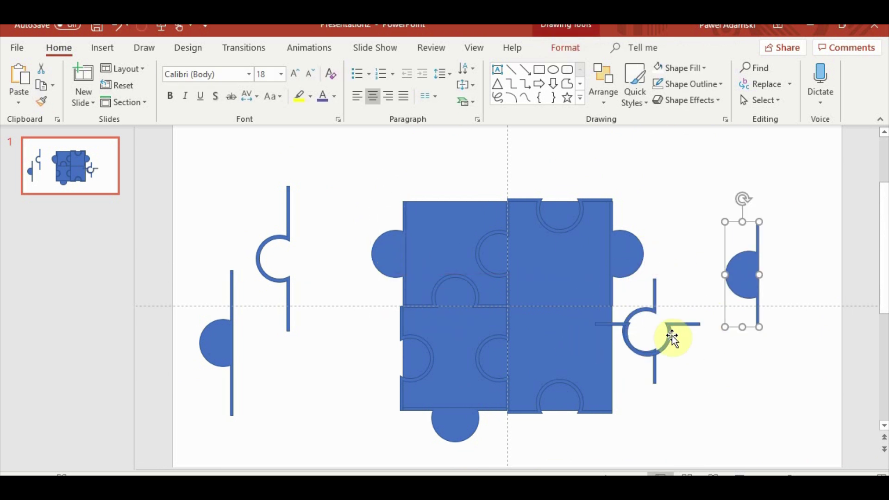
- Center the rotated outline's straight strip on the boundary between the two right squares, flush with their outer edge
drag(671, 335, 579, 311)
scroll(585, 338, up, 8)
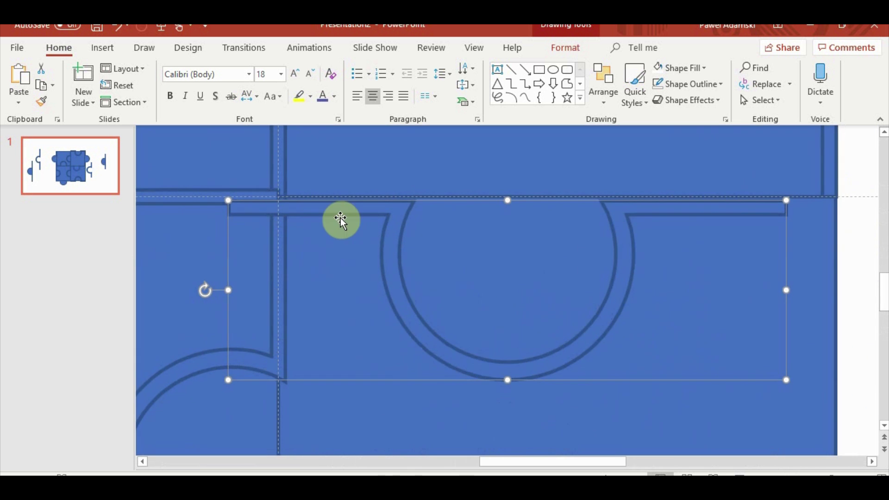
drag(340, 218, 383, 203)
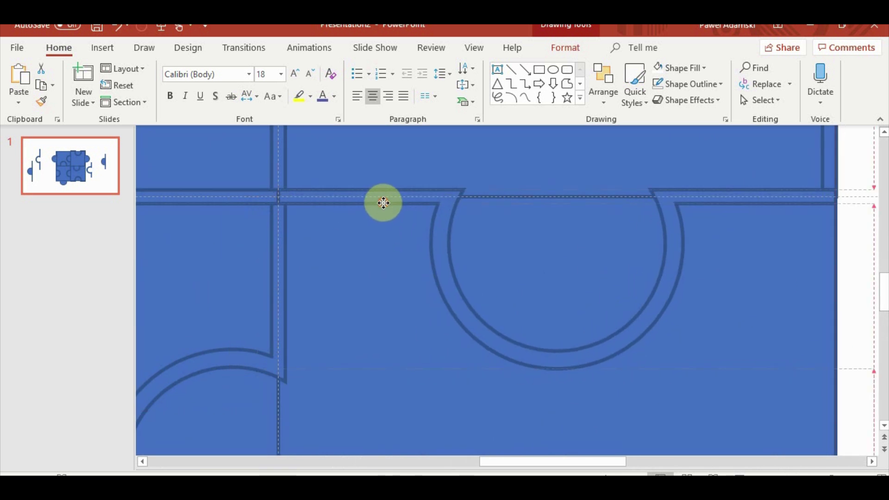
scroll(383, 202, down, 6)
click(675, 361)
scroll(673, 358, down, 2)
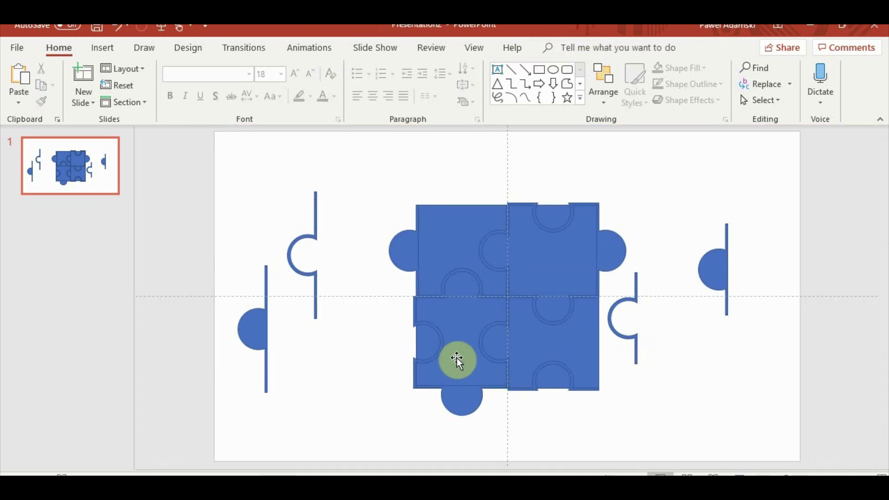
- Select the four squares and merge them into one shape with Union
click(459, 365)
click(462, 410)
click(561, 334)
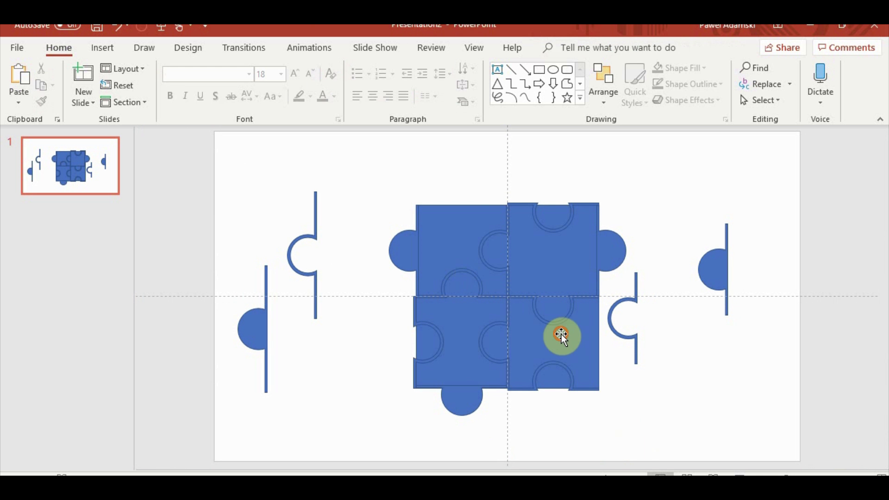
shift+click(460, 320)
shift+click(482, 285)
shift+click(581, 260)
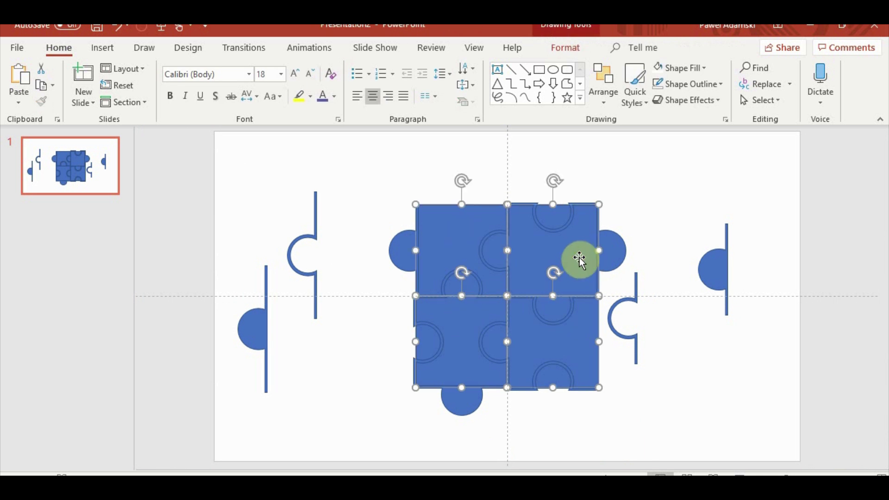
click(562, 48)
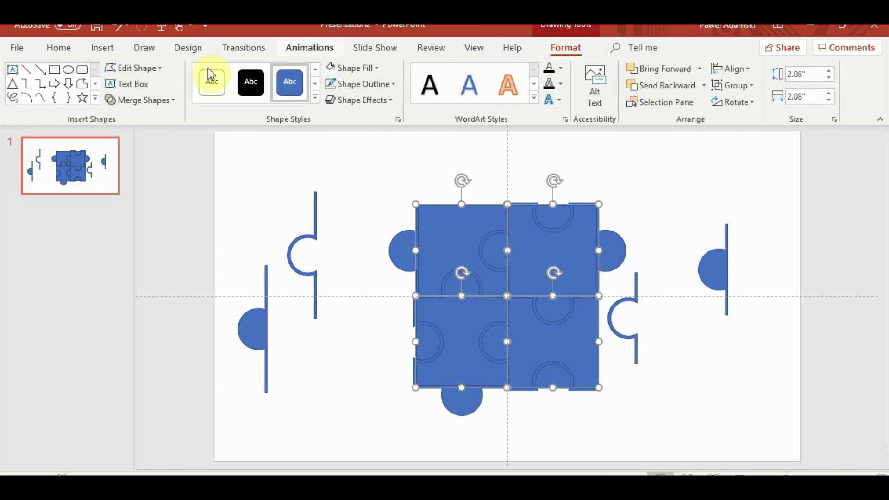
click(170, 100)
click(148, 114)
click(681, 167)
- Unite the merged square with the three knob shapes attached to its outer edges
click(419, 250)
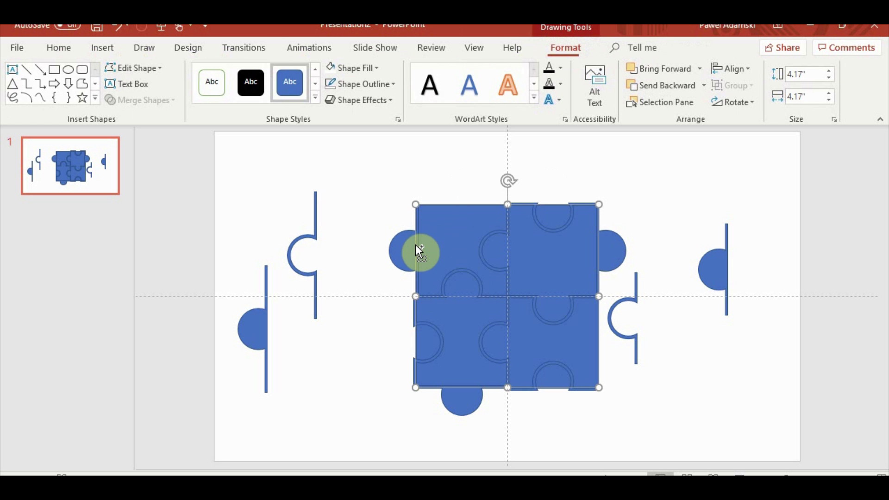
shift+click(416, 250)
shift+click(460, 398)
shift+click(618, 256)
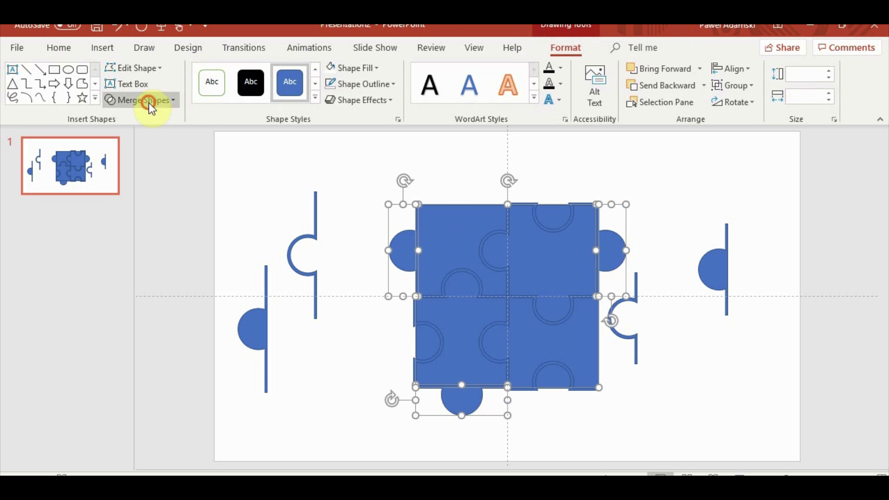
click(149, 100)
click(140, 116)
click(682, 175)
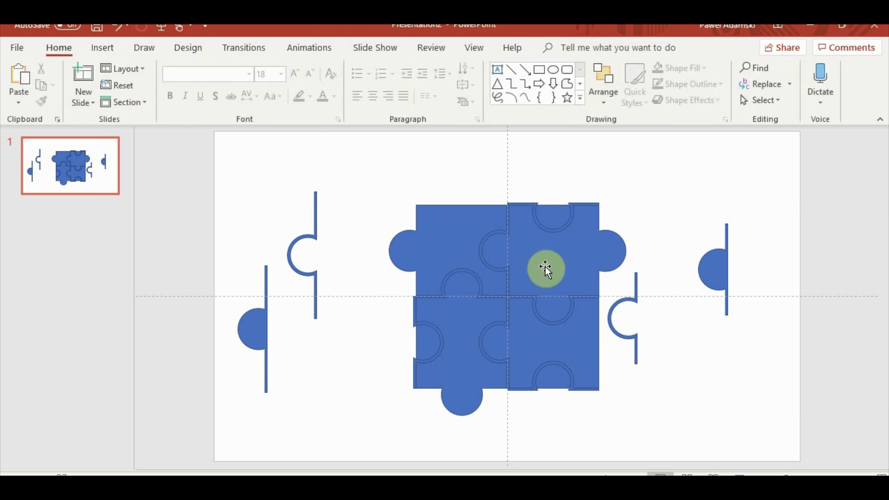
- Select the merged puzzle body with all seven socket outlines and split them apart with Fragment
click(545, 269)
scroll(546, 264, up, 5)
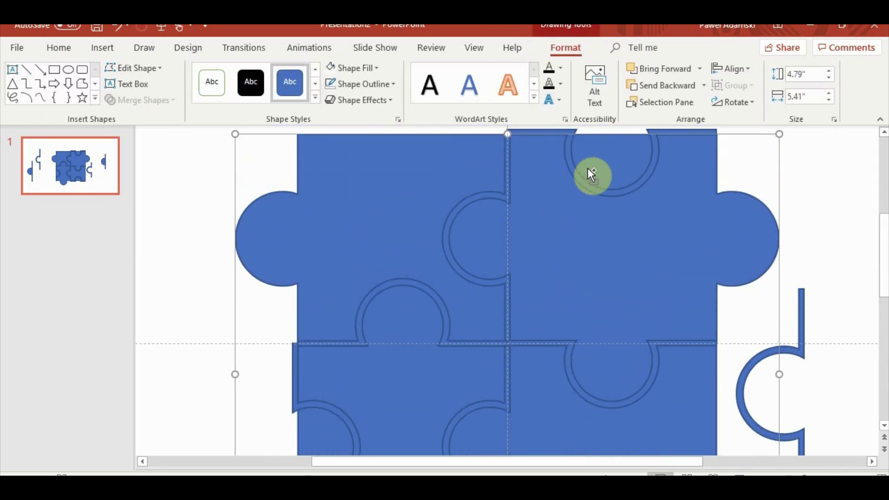
shift+click(591, 175)
shift+click(477, 201)
shift+click(379, 291)
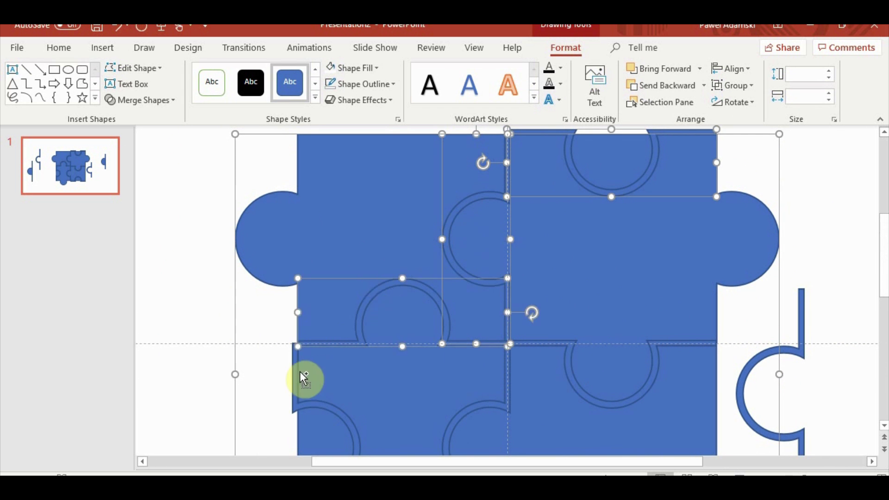
shift+click(303, 377)
scroll(483, 309, down, 3)
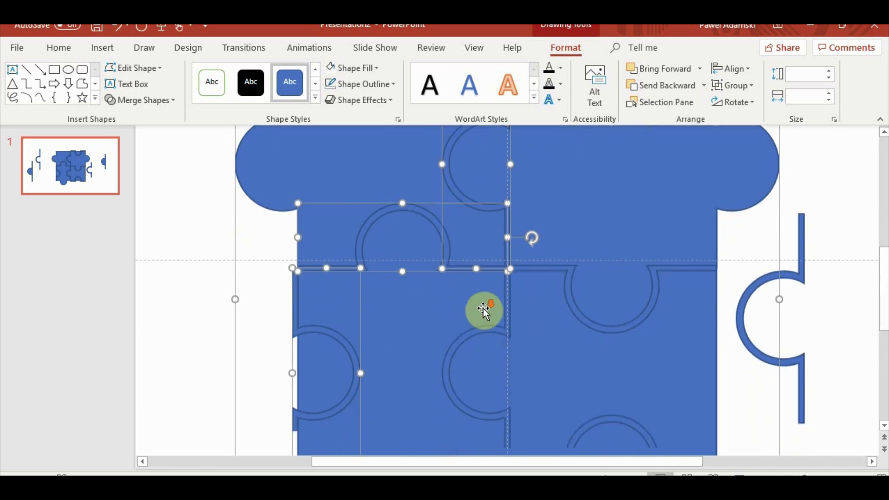
shift+click(558, 273)
scroll(559, 272, down, 1)
shift+click(588, 387)
scroll(655, 294, down, 4)
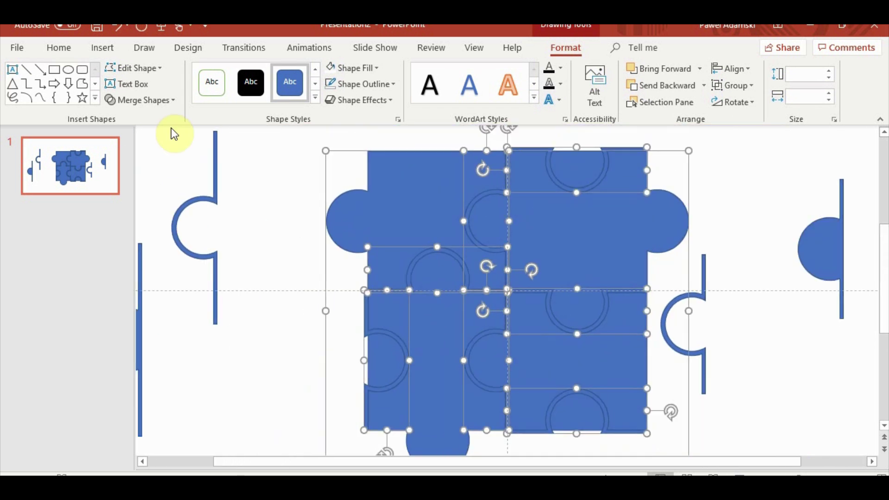
click(139, 100)
click(141, 154)
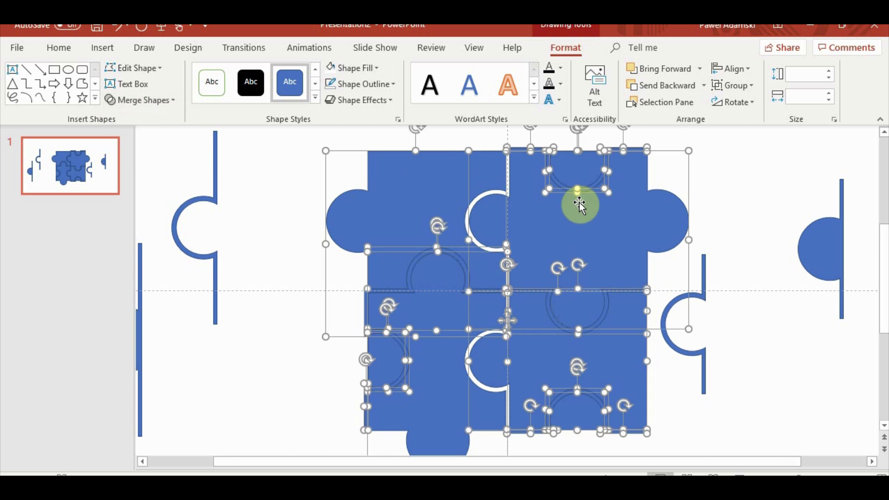
- Try to move the four puzzle pieces away from the leftover outline fragments, and undo back to the unfragmented shapes
scroll(578, 204, down, 4)
click(645, 199)
click(417, 222)
shift+click(548, 257)
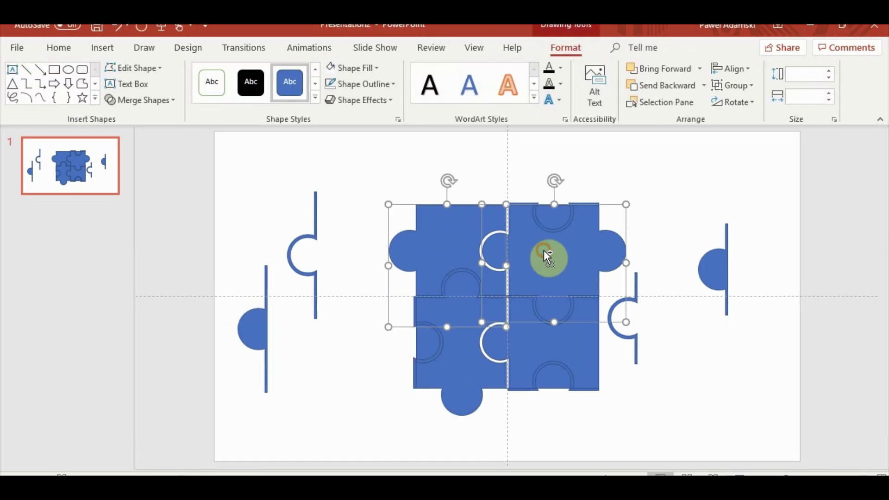
shift+click(487, 371)
shift+click(543, 345)
drag(543, 345, 884, 369)
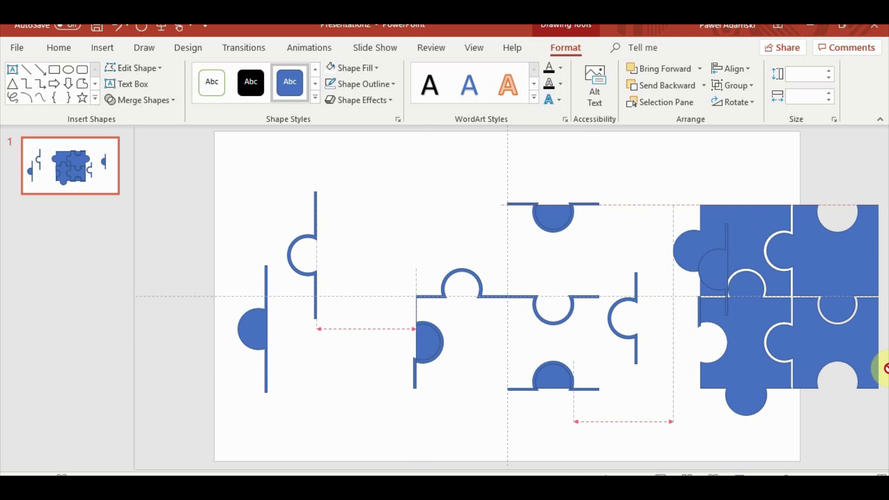
key(Escape)
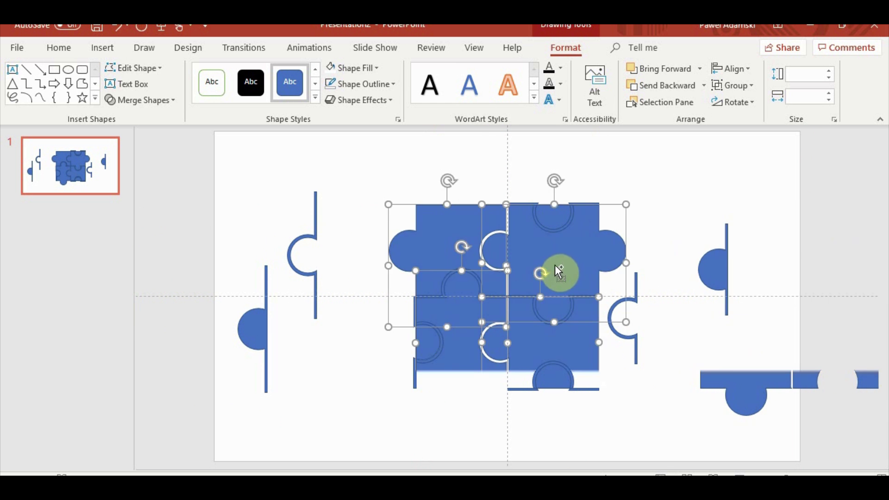
scroll(427, 359, up, 3)
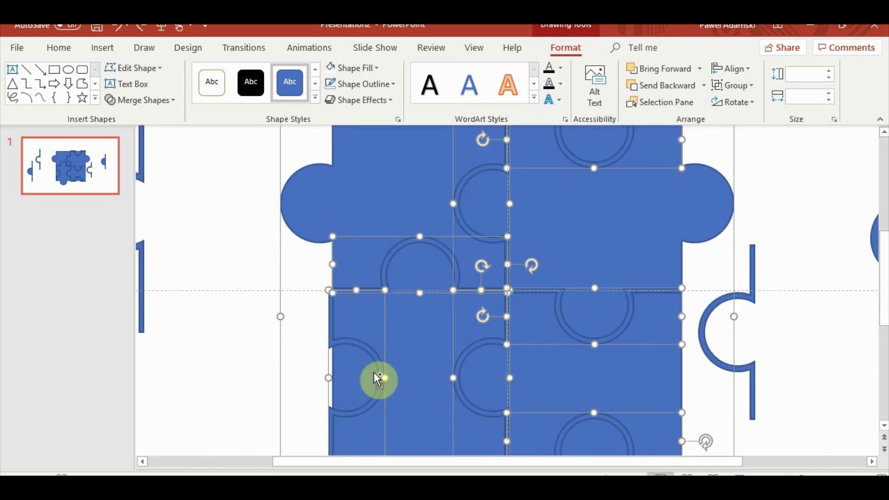
- Reselect the puzzle body, add the seven socket outlines to the selection, and apply Fragment to cut out the pieces
click(305, 335)
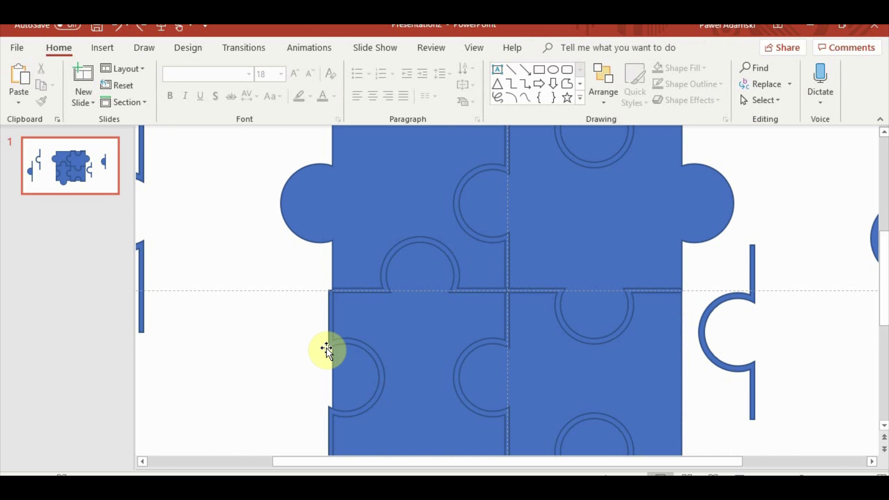
click(378, 357)
click(294, 340)
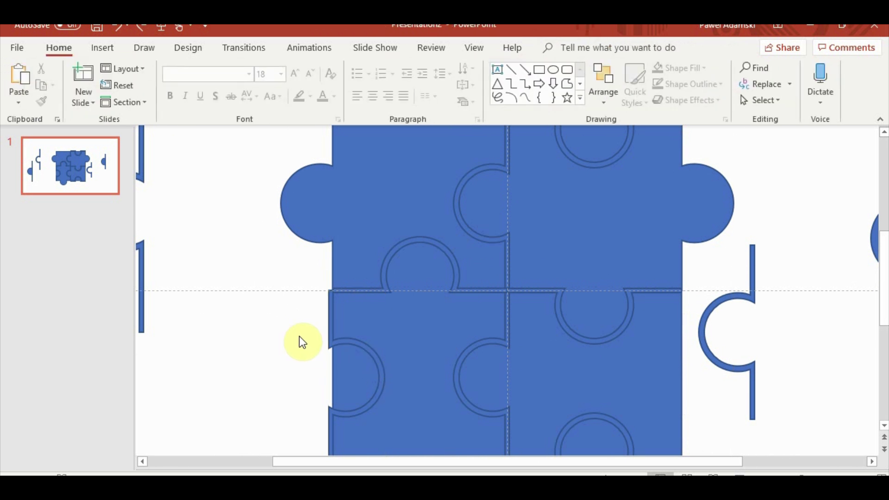
click(426, 228)
click(469, 228)
shift+click(476, 170)
shift+click(575, 160)
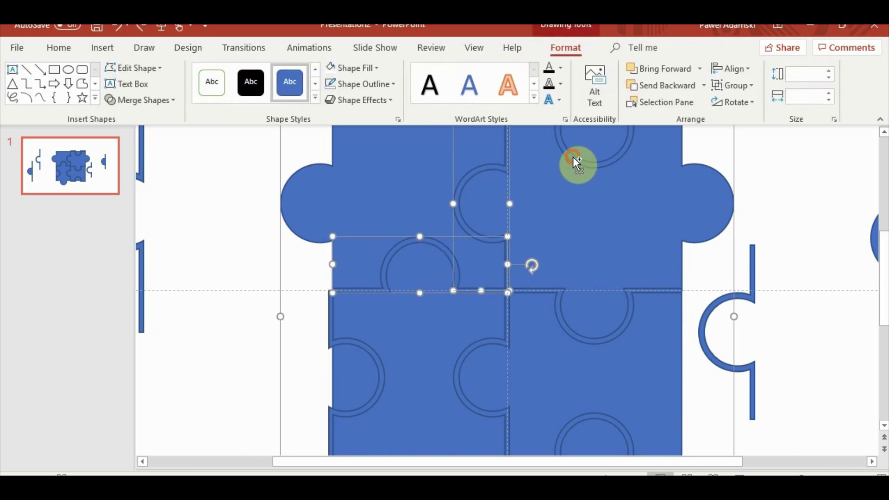
shift+click(560, 311)
shift+click(370, 368)
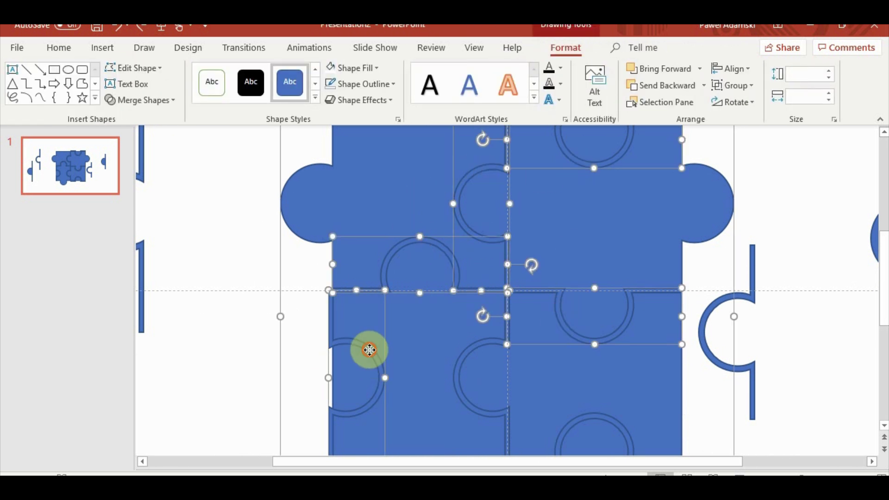
shift+click(479, 348)
shift+click(593, 422)
click(141, 100)
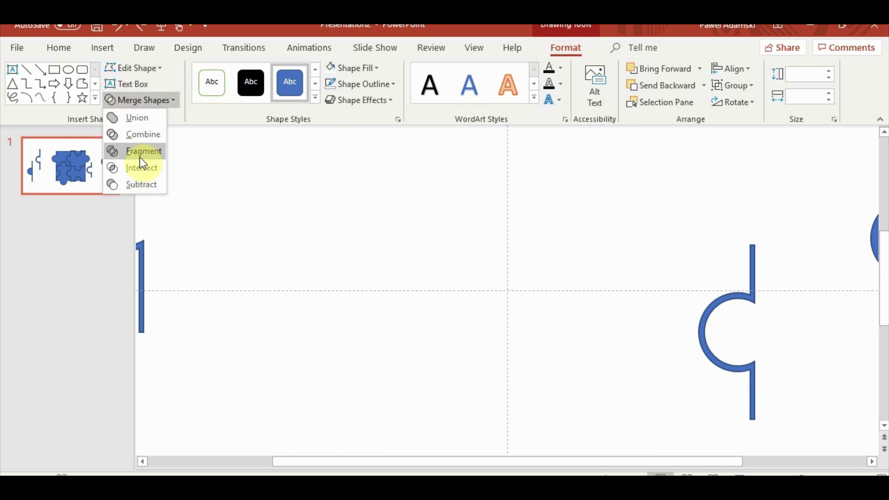
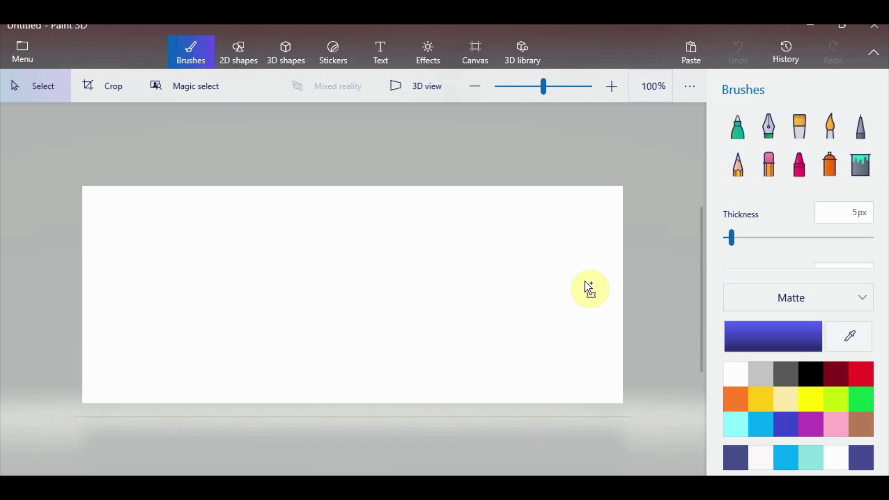
- Paste the finished puzzle graphic onto a blank Paint 3D canvas and inspect its pieces at 200% zoom
drag(585, 281, 585, 283)
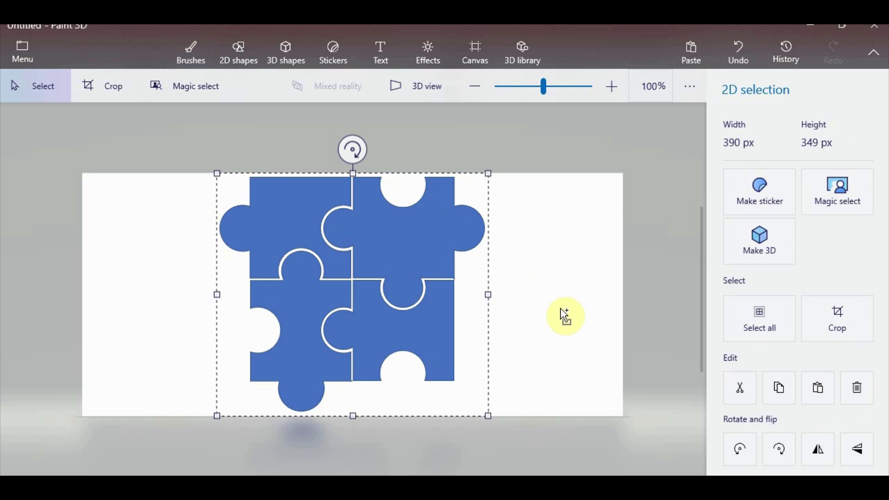
click(611, 87)
click(611, 87)
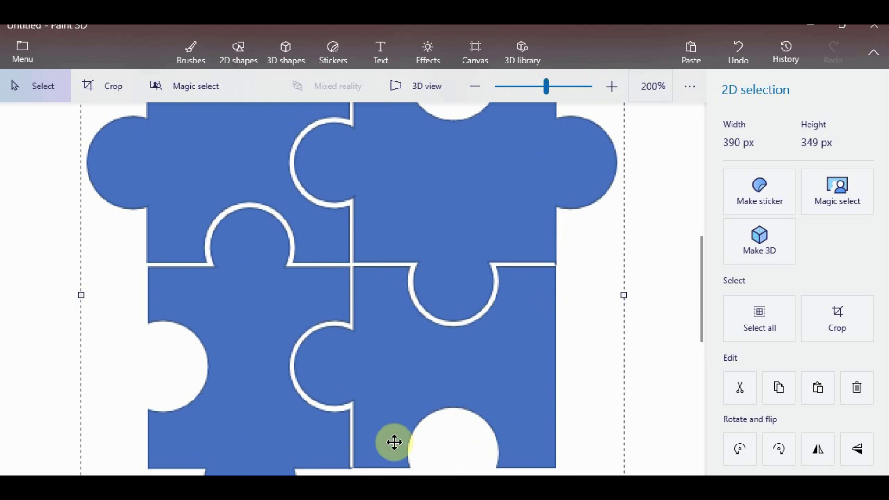
scroll(408, 409, down, 1)
scroll(408, 409, up, 1)
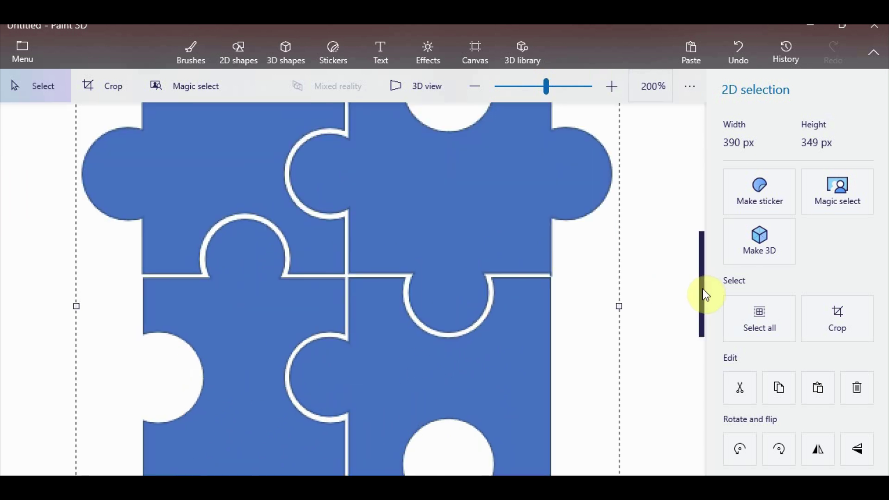
drag(702, 288, 703, 320)
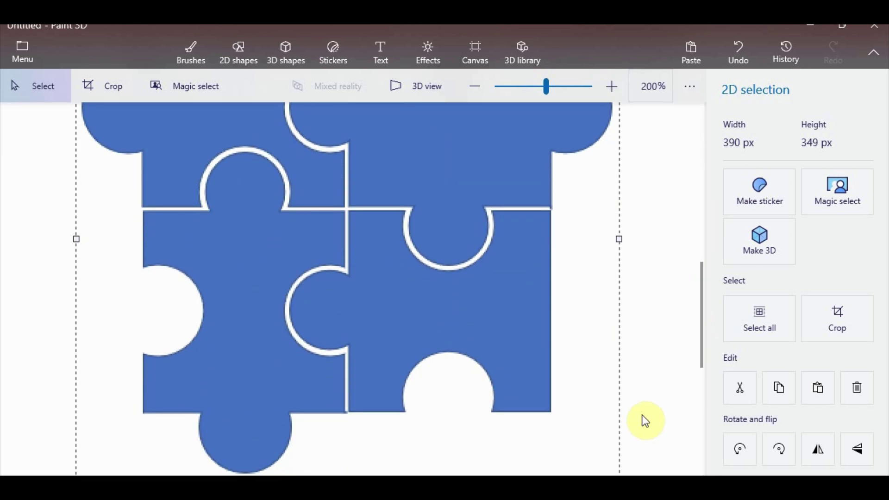
- Deselect the pasted puzzle graphic and examine the gaps and edges of its lower pieces at close zoom
click(655, 442)
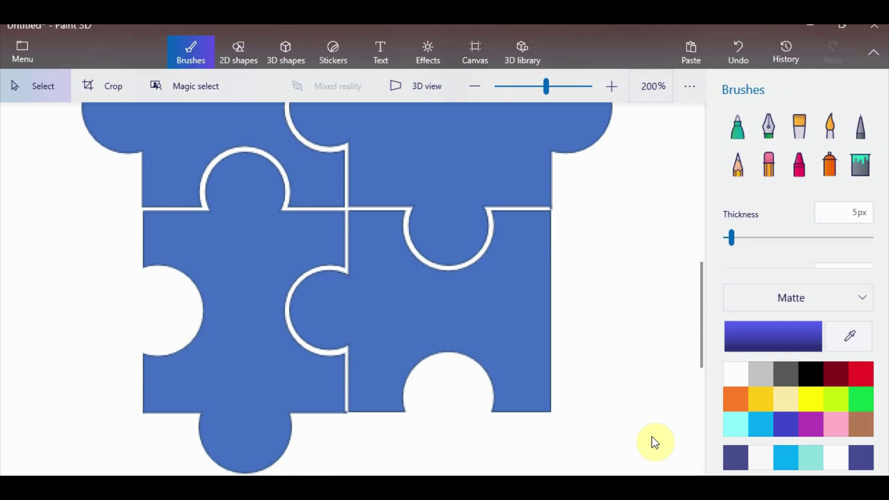
scroll(300, 407, up, 2)
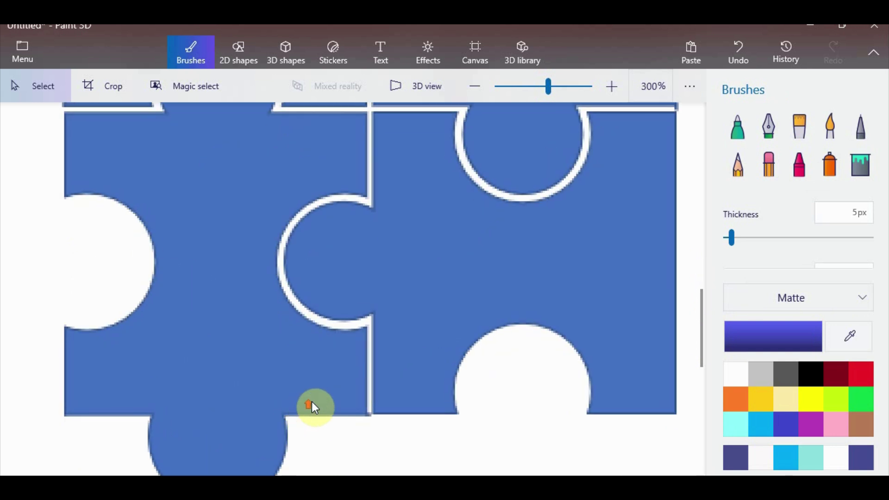
scroll(362, 400, down, 1)
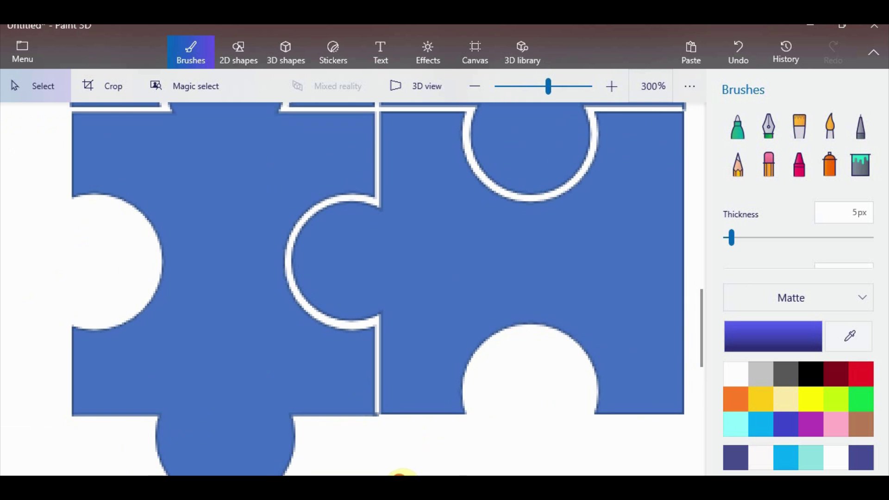
drag(397, 483, 379, 483)
scroll(390, 428, down, 1)
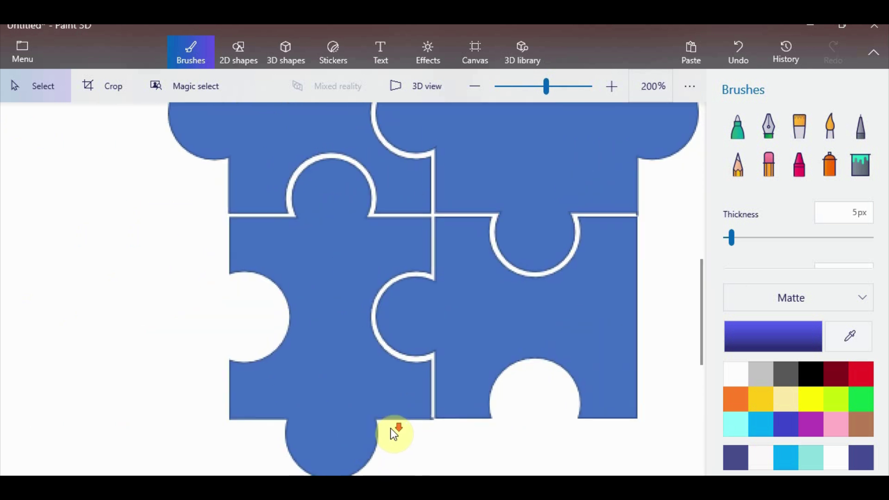
scroll(460, 379, down, 1)
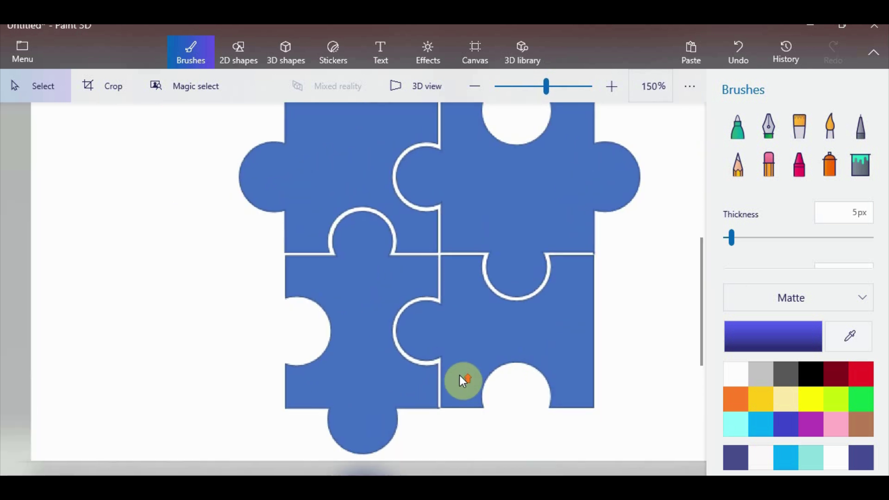
scroll(461, 378, up, 1)
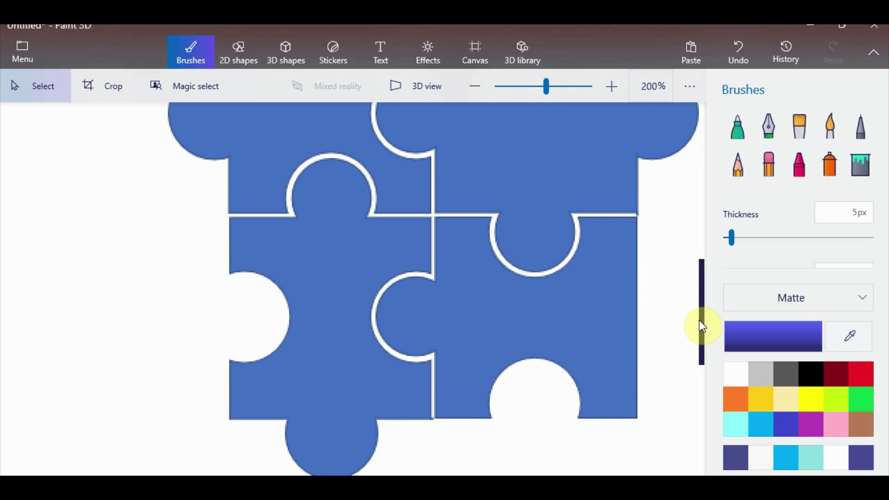
drag(699, 323, 701, 332)
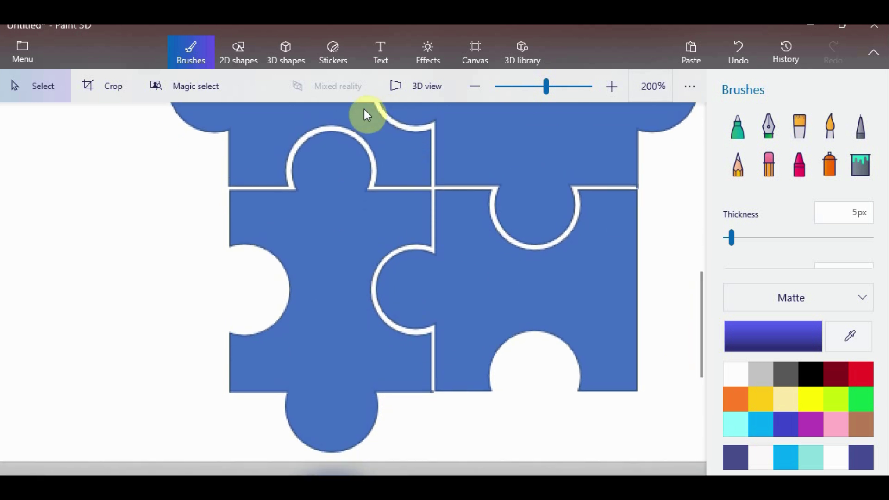
- Trace the full outline of the lower-left puzzle piece with the Sharp edge 3D doodle to make it a 3D object
click(277, 60)
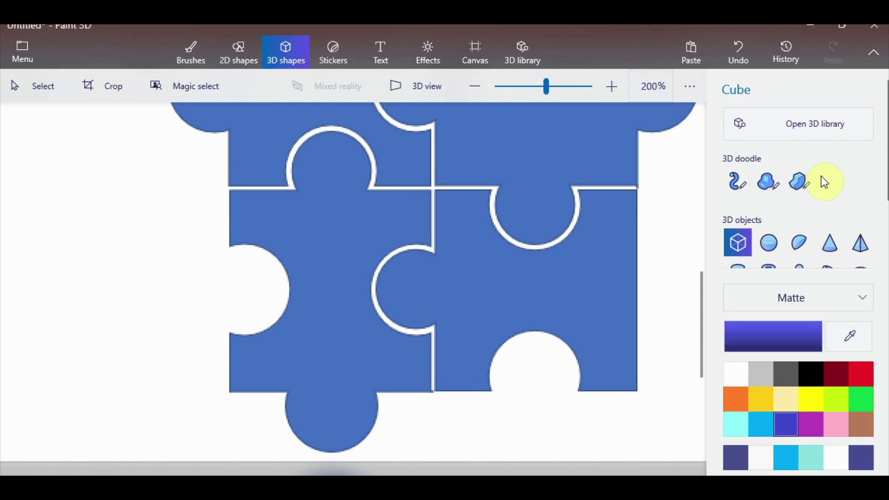
click(799, 182)
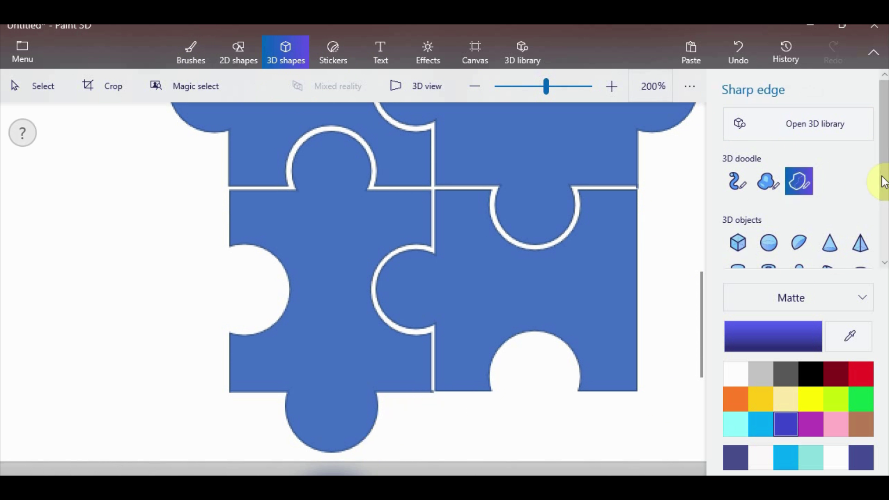
click(342, 192)
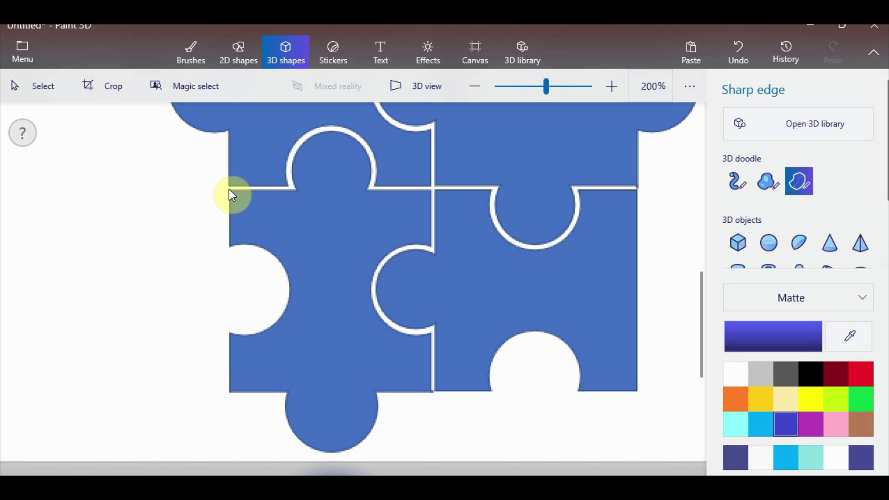
drag(229, 190, 298, 190)
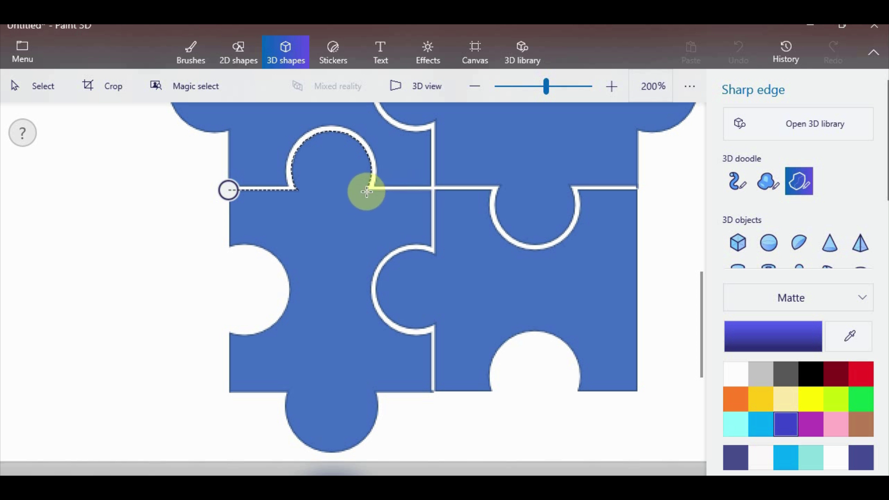
mouse_move(367, 190)
mouse_down()
mouse_move(430, 190)
mouse_move(432, 250)
mouse_move(401, 247)
mouse_move(376, 264)
mouse_move(377, 310)
mouse_move(395, 328)
mouse_move(418, 332)
mouse_move(373, 391)
mouse_move(376, 422)
mouse_move(337, 455)
mouse_move(234, 393)
mouse_move(233, 332)
mouse_move(268, 326)
mouse_move(289, 297)
mouse_move(286, 272)
mouse_move(258, 246)
mouse_move(230, 246)
mouse_move(228, 190)
mouse_up()
click(144, 368)
- Trace the upper-left, upper-right and lower-right puzzle pieces with the Sharp edge 3D doodle
scroll(665, 321, down, 2)
mouse_move(236, 127)
mouse_down()
mouse_move(387, 127)
mouse_move(388, 174)
mouse_move(359, 179)
mouse_move(342, 201)
mouse_move(349, 226)
mouse_move(385, 234)
mouse_move(387, 278)
mouse_move(347, 261)
mouse_move(321, 235)
mouse_move(287, 242)
mouse_move(280, 272)
mouse_move(235, 280)
mouse_move(235, 236)
mouse_move(203, 232)
mouse_move(188, 201)
mouse_move(236, 126)
mouse_up()
mouse_move(391, 126)
mouse_down()
mouse_move(434, 145)
mouse_move(452, 166)
mouse_move(486, 162)
mouse_move(502, 139)
mouse_move(585, 189)
mouse_move(559, 239)
mouse_move(494, 280)
mouse_move(471, 321)
mouse_move(398, 280)
mouse_move(389, 232)
mouse_move(359, 224)
mouse_move(348, 207)
mouse_move(391, 126)
mouse_up()
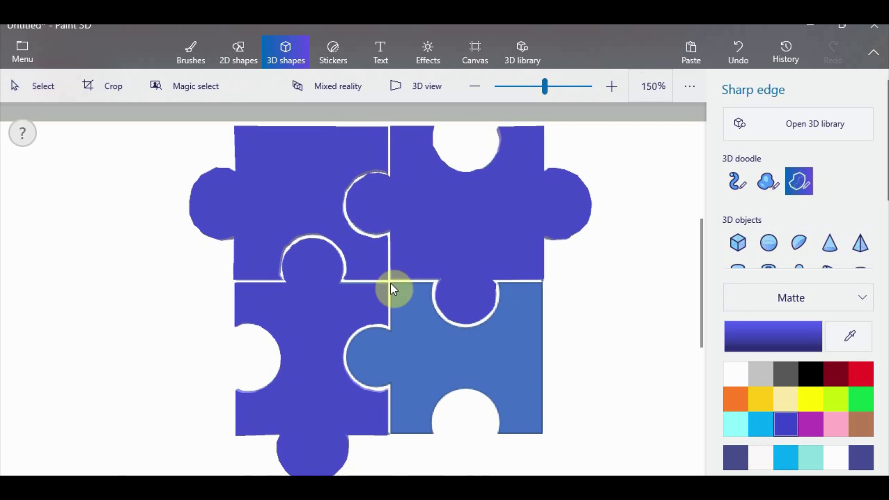
mouse_move(391, 282)
mouse_down()
mouse_move(426, 297)
mouse_move(448, 321)
mouse_move(482, 318)
mouse_move(498, 283)
mouse_move(543, 283)
mouse_move(542, 433)
mouse_move(502, 420)
mouse_move(474, 389)
mouse_move(444, 394)
mouse_move(428, 420)
mouse_move(390, 381)
mouse_move(369, 383)
mouse_move(347, 361)
mouse_move(391, 285)
mouse_up()
scroll(572, 359, down, 1)
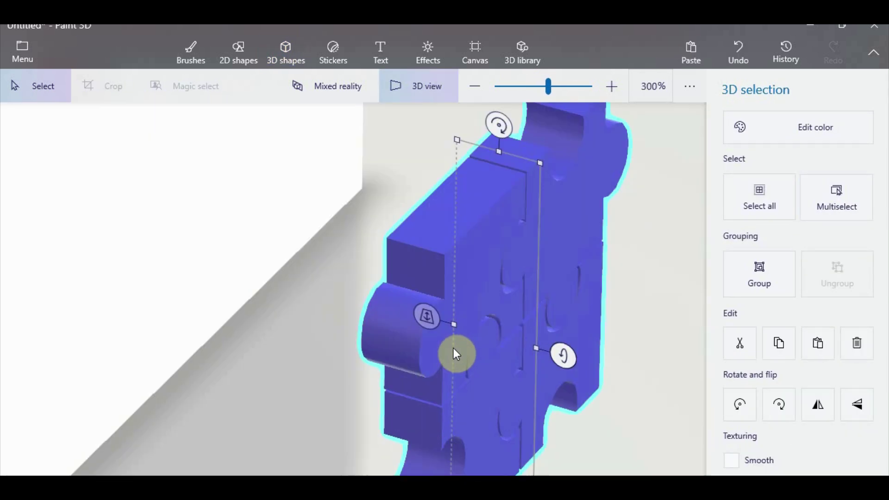
click(344, 85)
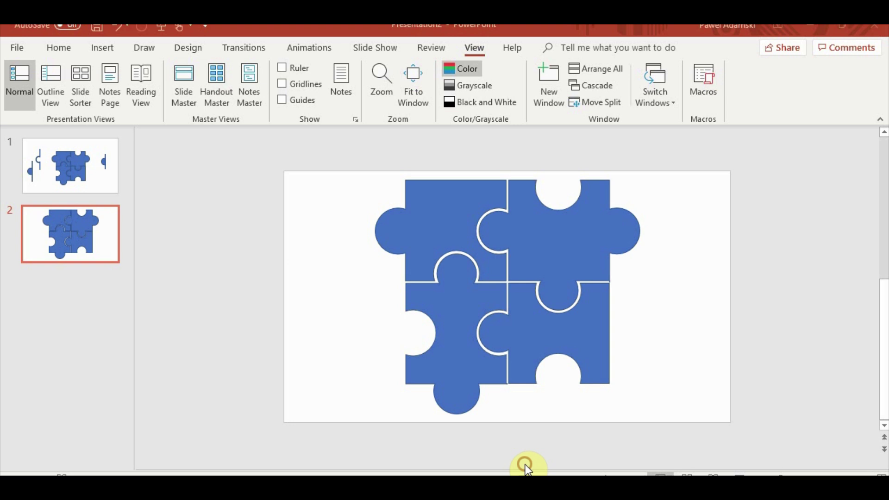
- In PowerPoint, add a new slide after slide 2 and delete its title and content placeholders
click(111, 251)
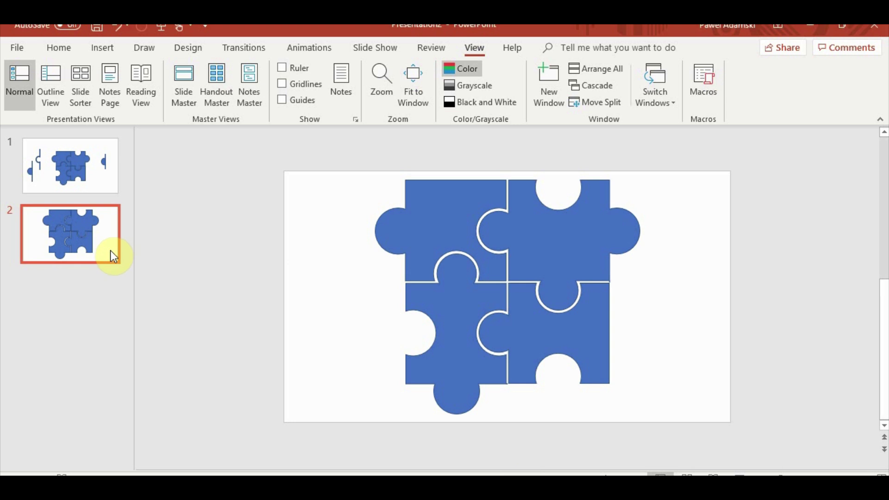
click(110, 273)
click(102, 48)
click(19, 74)
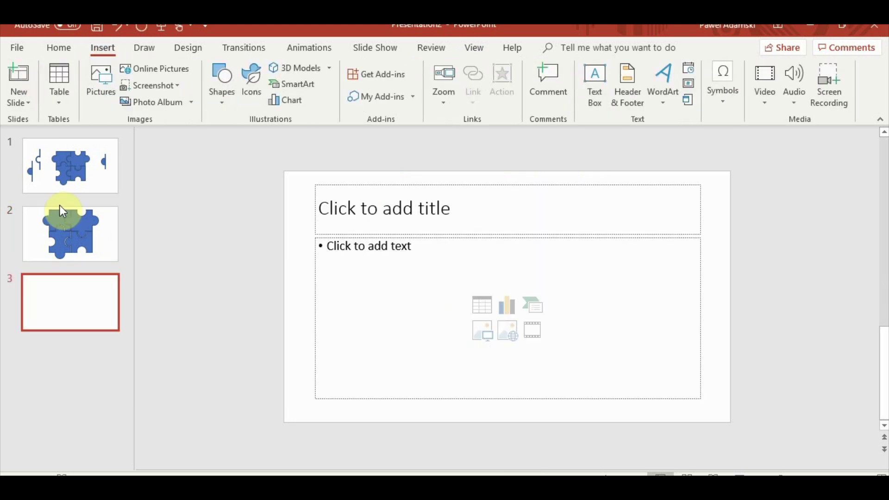
click(404, 187)
shift+click(403, 278)
key(Delete)
- Insert the saved puzzle 3D model file from New folder on the Desktop onto the blank slide
click(330, 68)
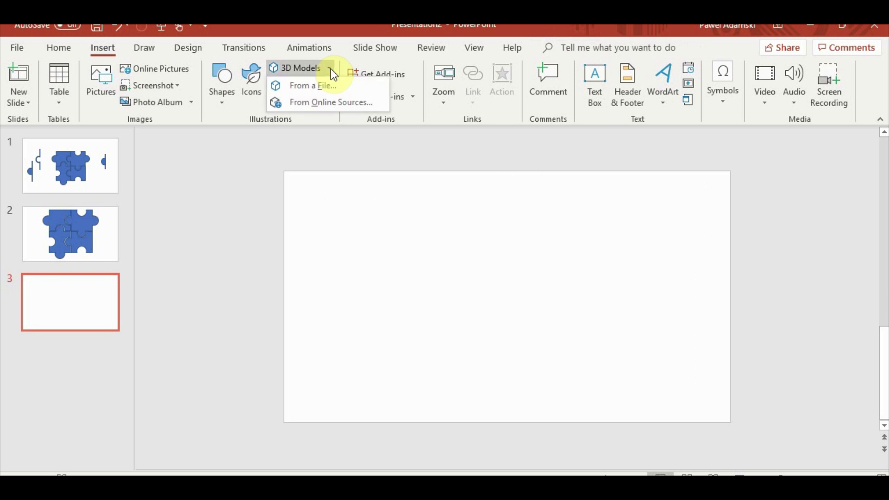
click(328, 83)
click(145, 54)
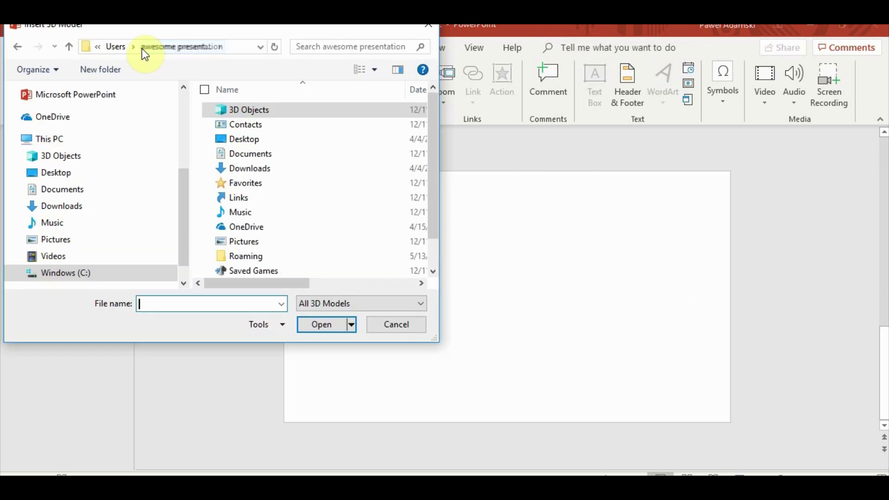
click(252, 139)
double_click(221, 139)
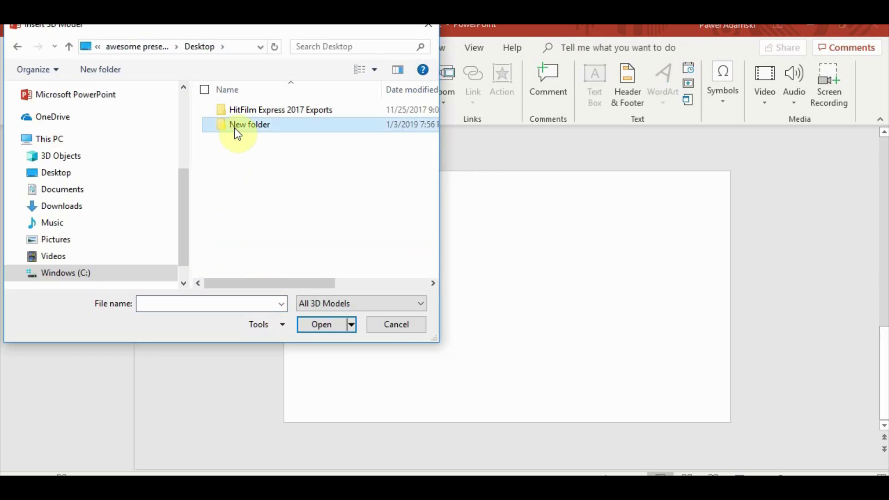
double_click(235, 129)
double_click(257, 196)
double_click(256, 140)
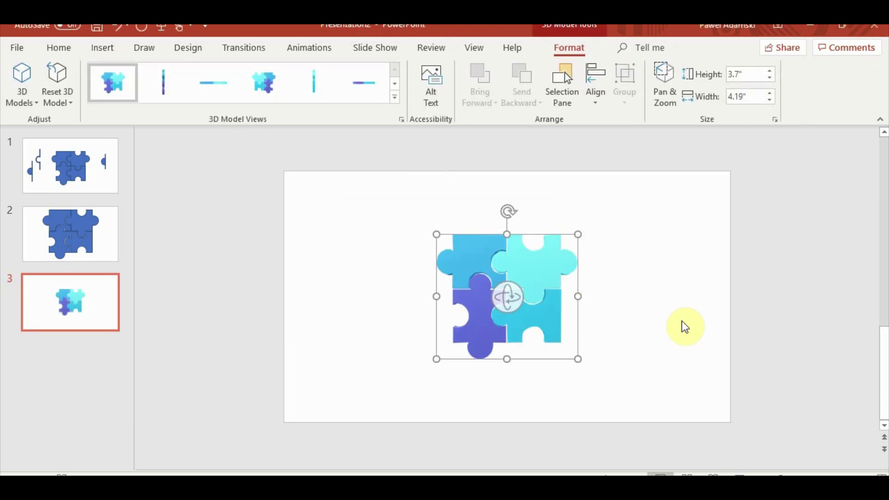
- Try rotating the inserted puzzle model in 3D at a closer zoom
click(665, 323)
ctrl+scroll(665, 323, up, 5)
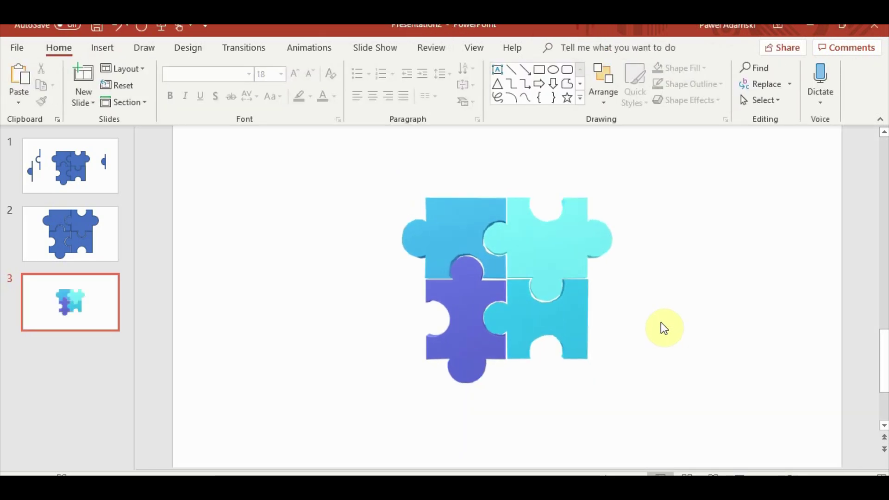
click(571, 284)
drag(506, 287, 543, 296)
click(689, 347)
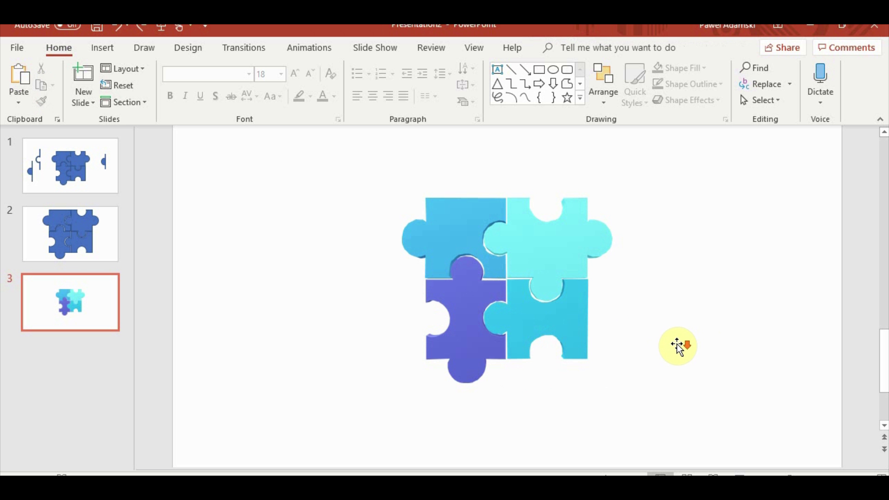
scroll(678, 345, down, 5)
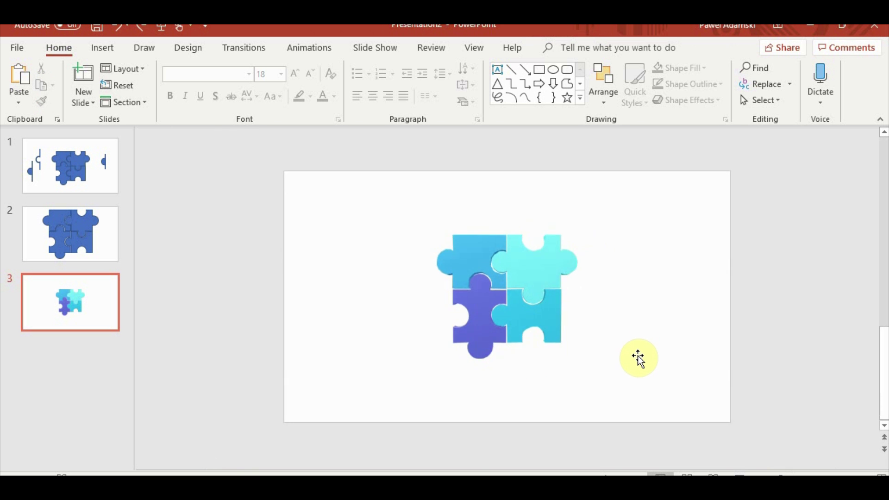
- Apply a Fly In entrance animation to the 3D puzzle model with the direction From Top
click(515, 294)
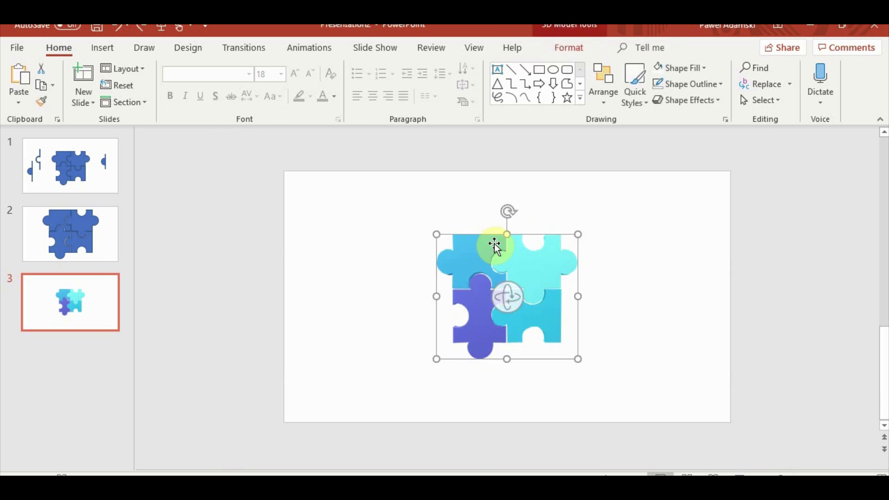
click(105, 51)
click(301, 48)
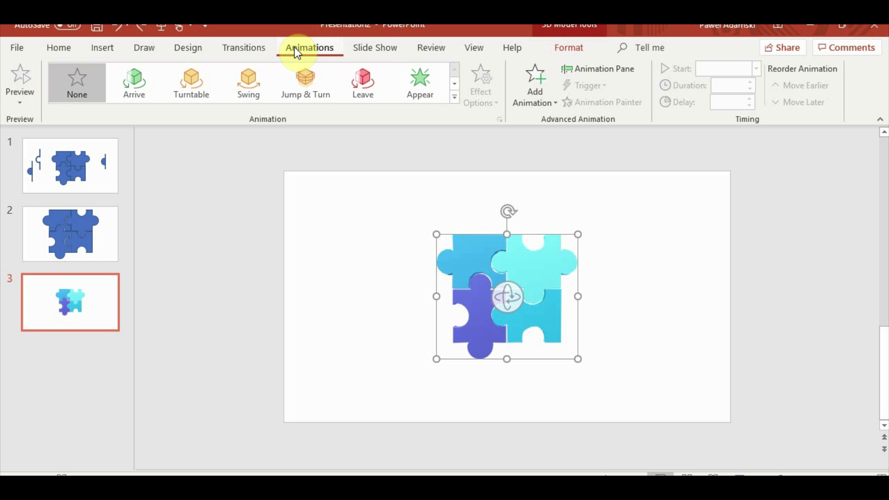
click(451, 98)
click(193, 201)
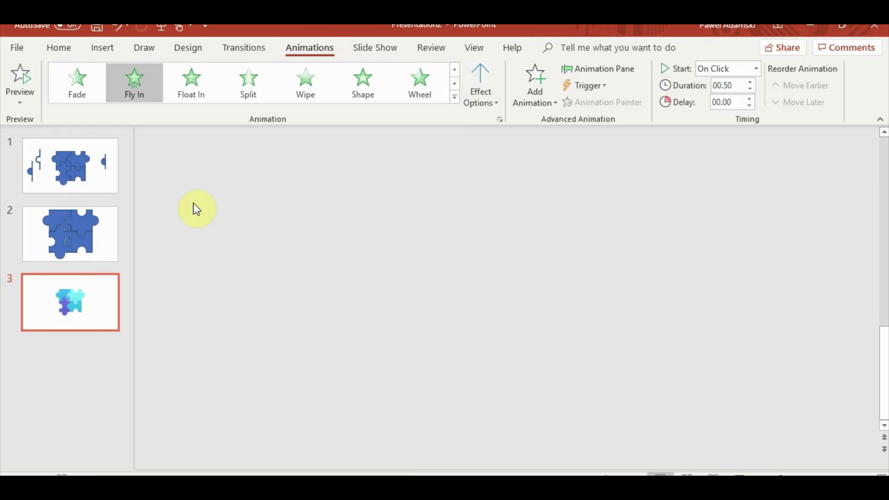
click(481, 92)
click(503, 323)
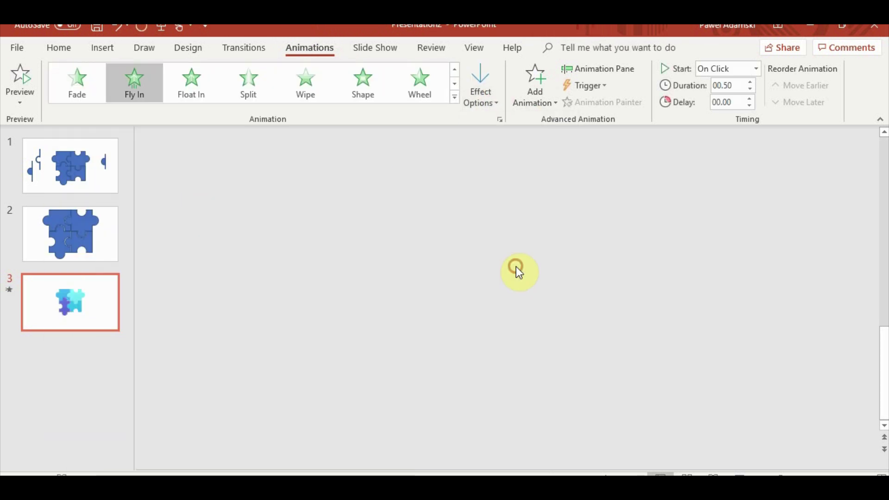
- Set the puzzle model's Fly In duration to 2 seconds and confirm its effect options
click(601, 70)
click(765, 187)
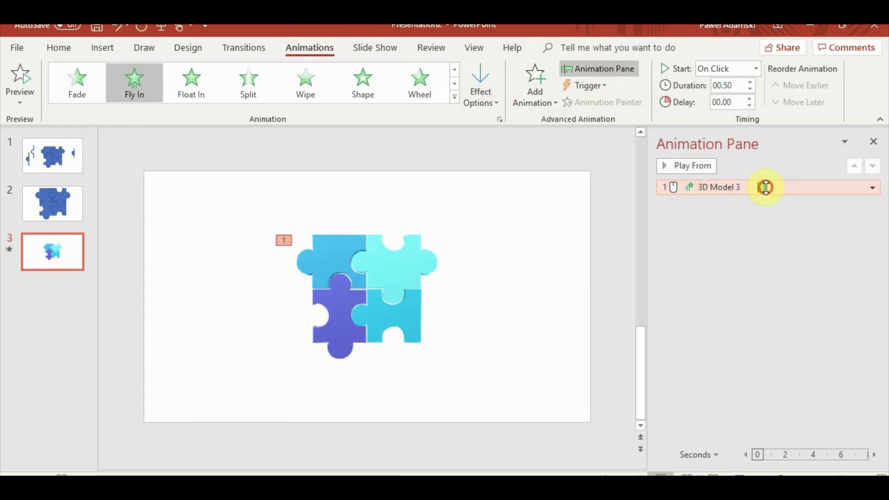
drag(765, 187, 785, 187)
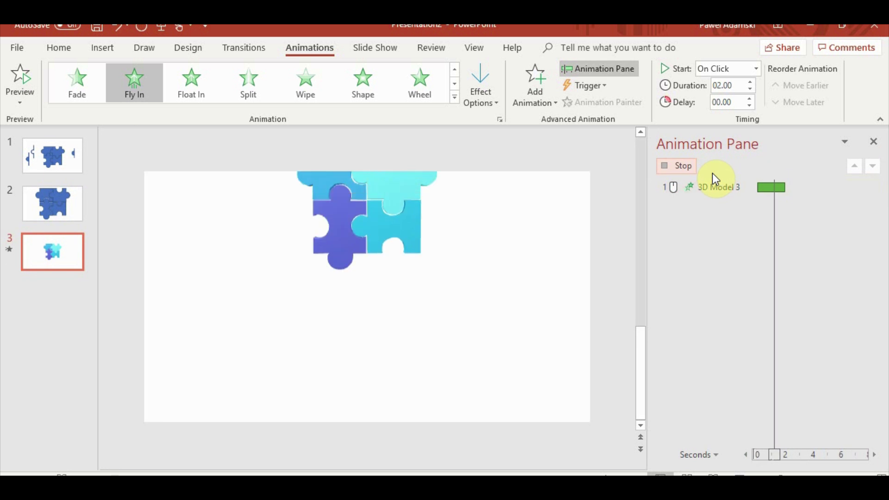
click(872, 187)
click(787, 252)
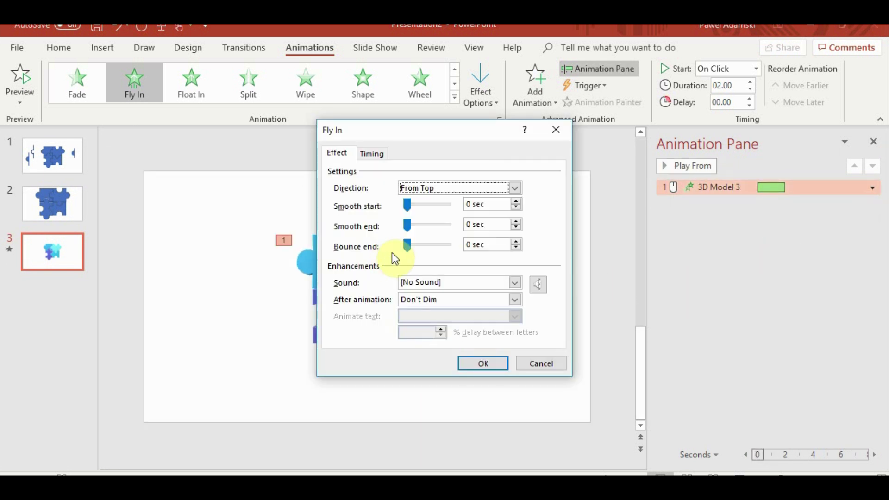
click(483, 363)
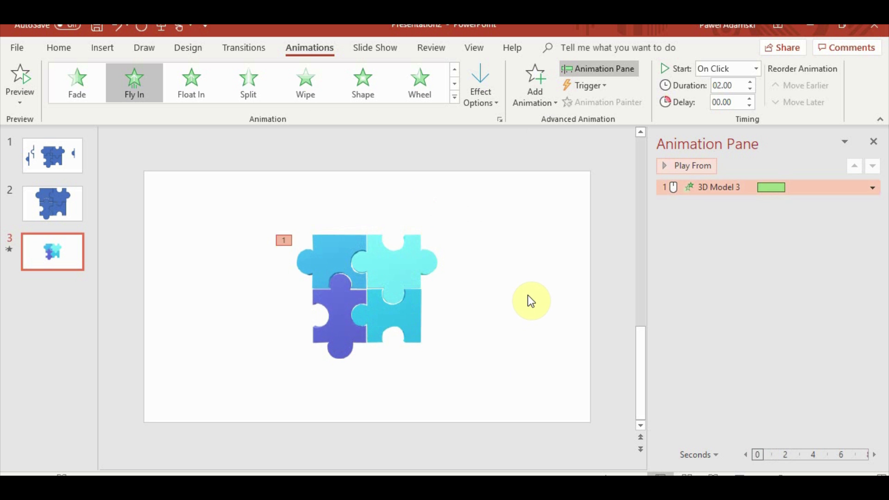
- Rotate the puzzle model in 3D to reveal its thickness and tilt it counterclockwise on the slide
click(374, 304)
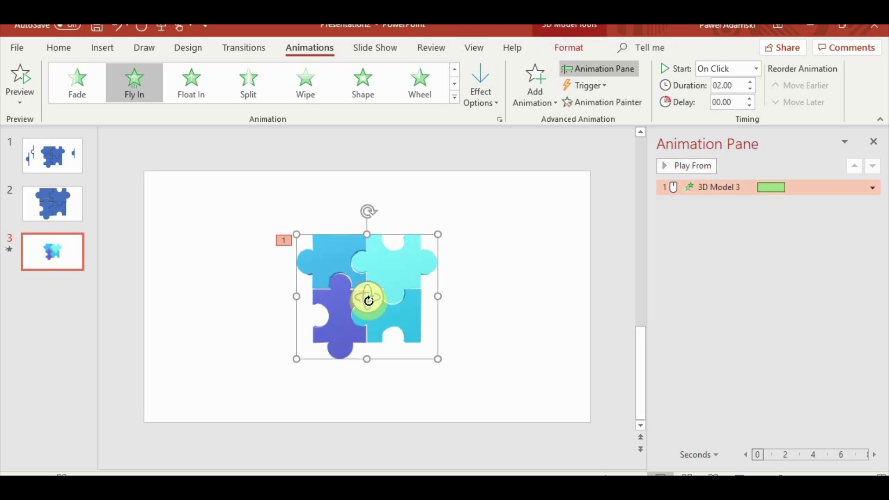
drag(369, 301, 357, 284)
click(456, 370)
scroll(473, 370, up, 3)
click(381, 286)
drag(367, 186, 342, 192)
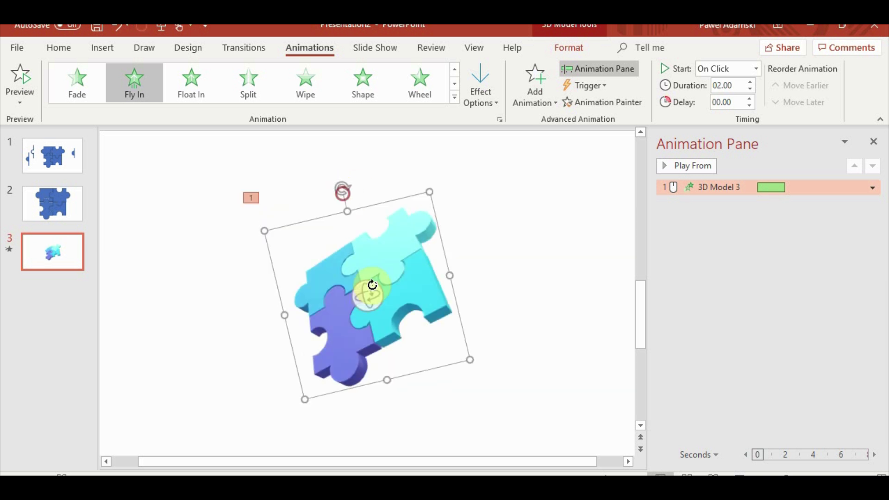
mouse_move(371, 286)
mouse_down()
mouse_move(370, 279)
mouse_move(387, 305)
mouse_move(383, 290)
mouse_up()
click(509, 390)
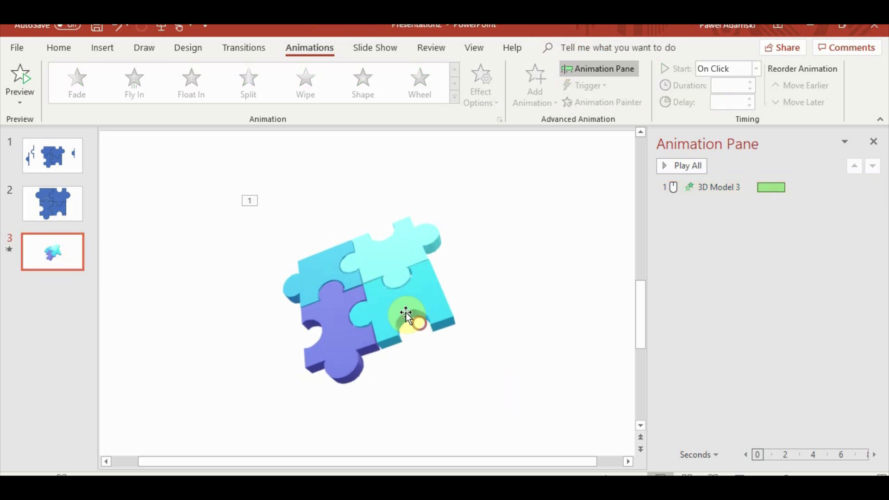
- Turn the puzzle model back toward the front and straighten its tilt upright
click(373, 301)
mouse_move(373, 301)
mouse_down()
mouse_move(387, 333)
mouse_move(390, 320)
mouse_move(373, 343)
mouse_move(373, 294)
mouse_up()
drag(342, 188, 370, 196)
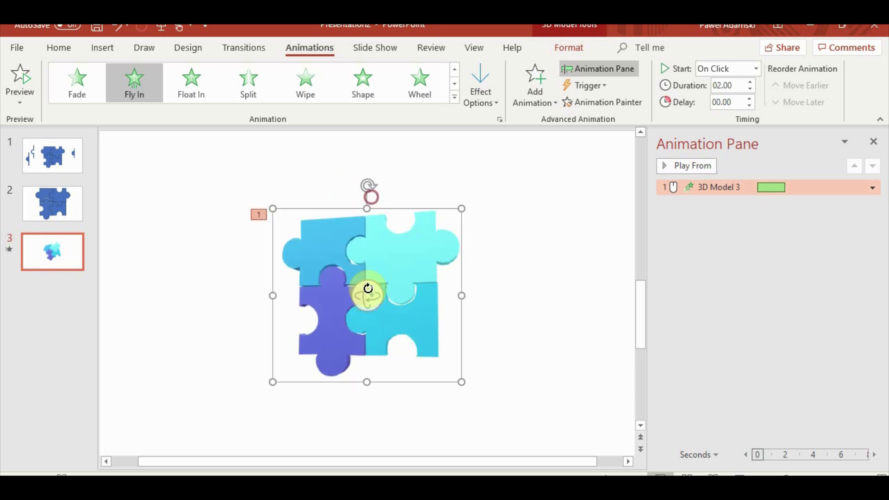
- Turn the 3D puzzle model slightly so that it faces almost straight forward
drag(373, 299, 379, 296)
click(490, 379)
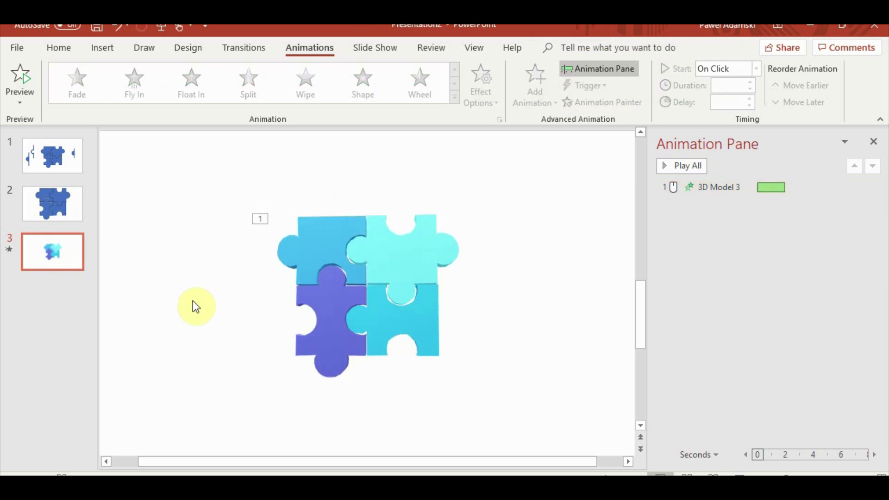
click(74, 261)
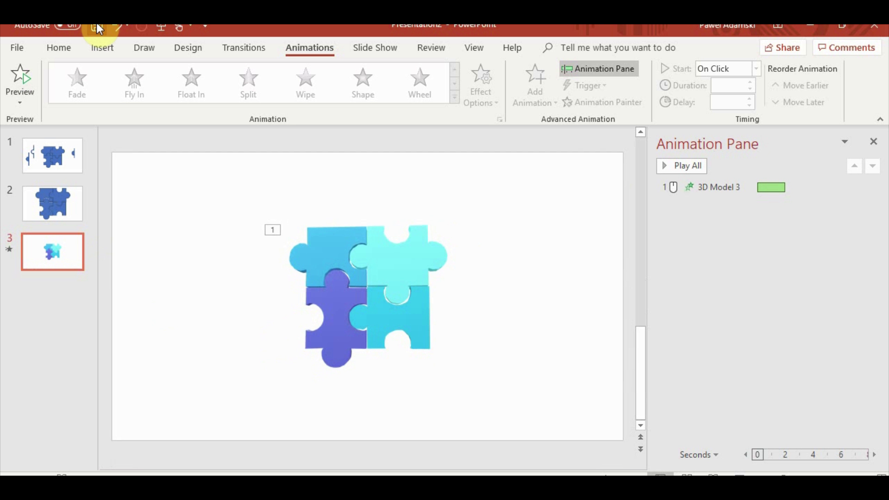
- Draw a flat ellipse about 3.88" wide and 0.22" high and place it just beneath the puzzle model
click(98, 50)
click(221, 88)
click(268, 135)
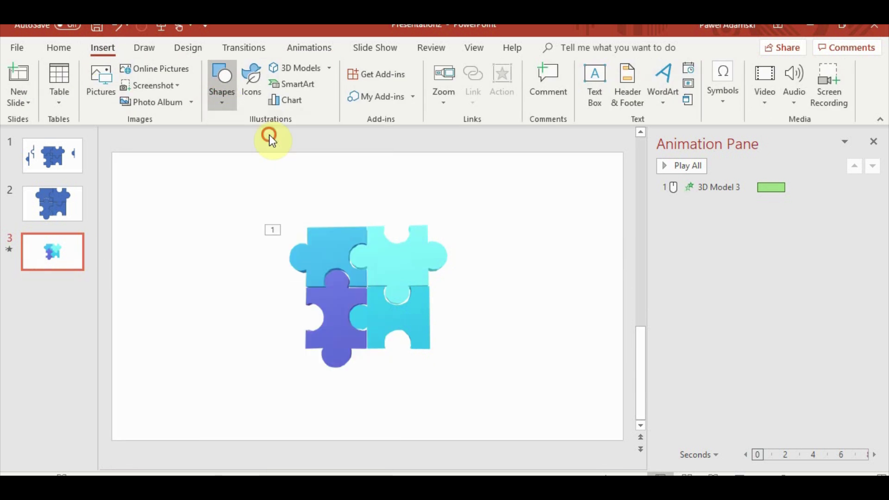
drag(300, 360, 447, 373)
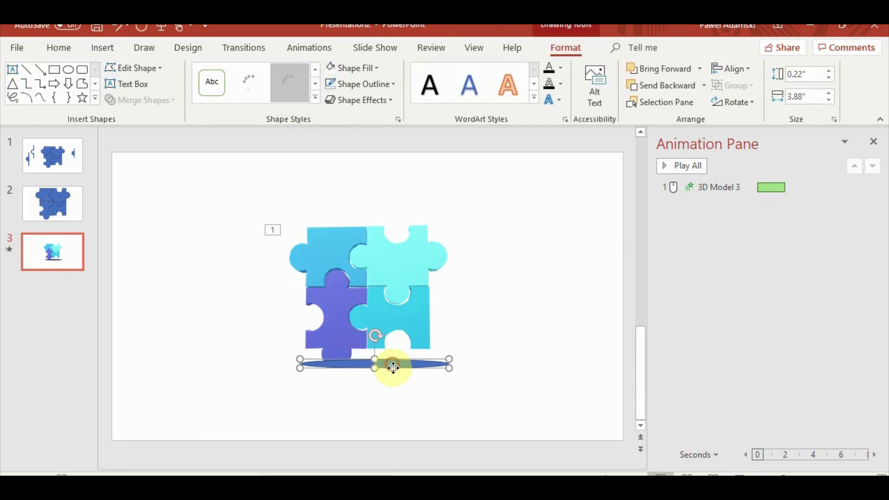
drag(391, 365, 390, 375)
- Apply the solid black shape style to the ellipse and give it a radial gradient fill
click(263, 76)
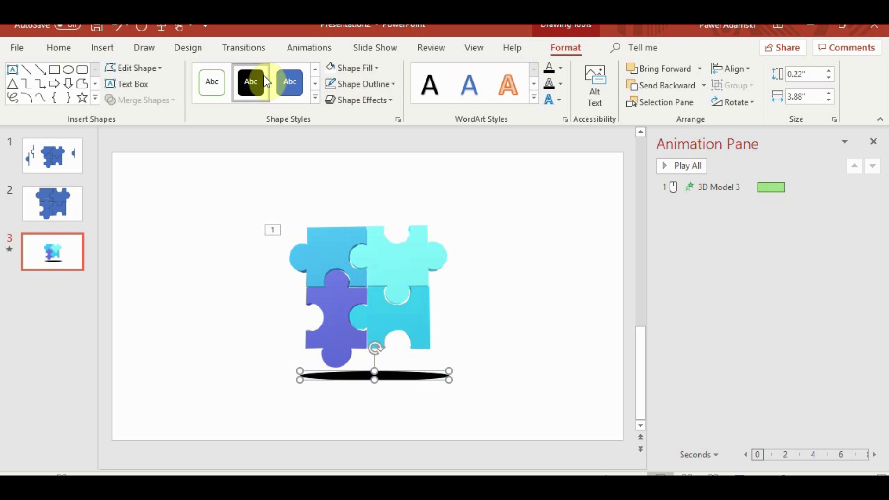
click(369, 67)
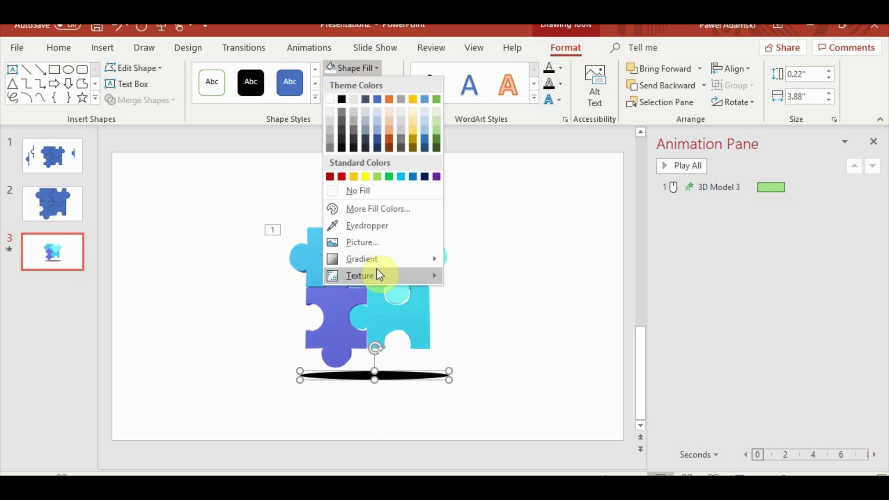
mouse_move(377, 260)
click(503, 371)
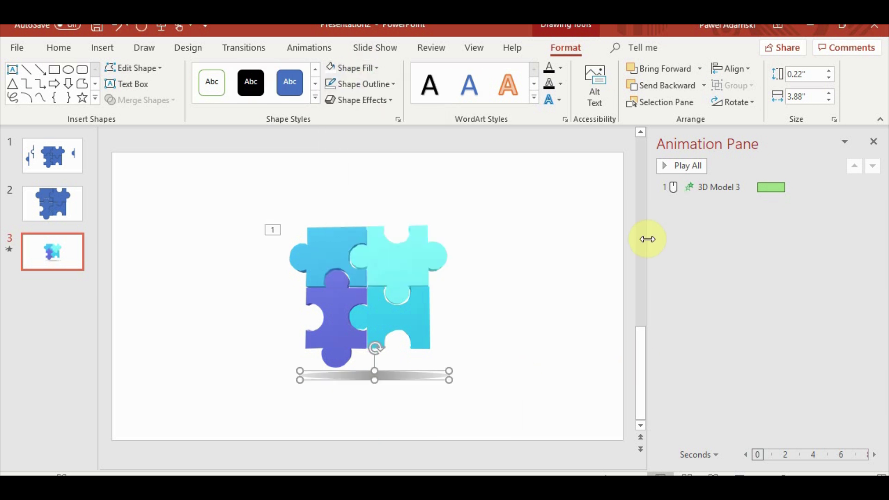
- Recolor the first stop of the ellipse's gradient fill to a dark gray with 25% brightness
click(398, 121)
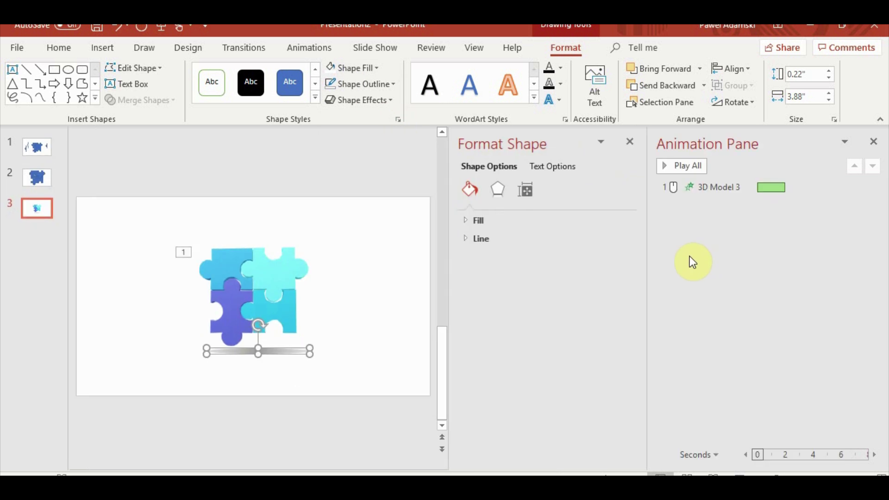
click(482, 222)
scroll(612, 388, down, 3)
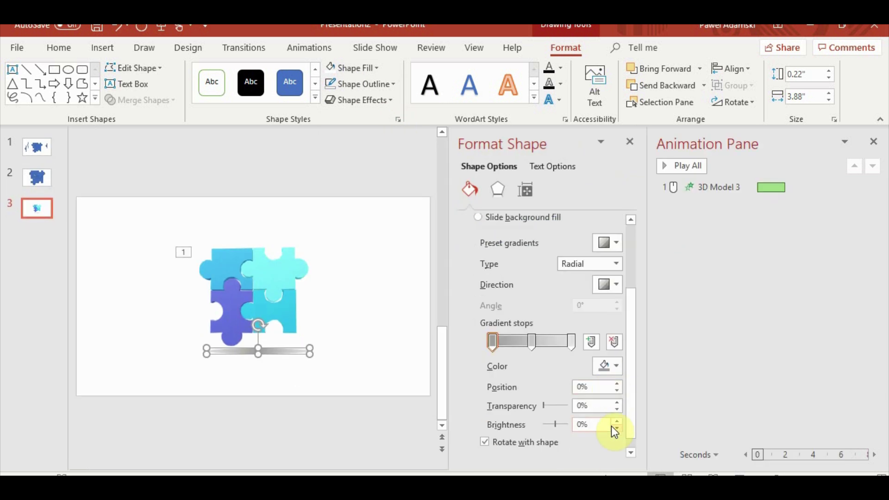
click(616, 366)
click(608, 245)
click(531, 341)
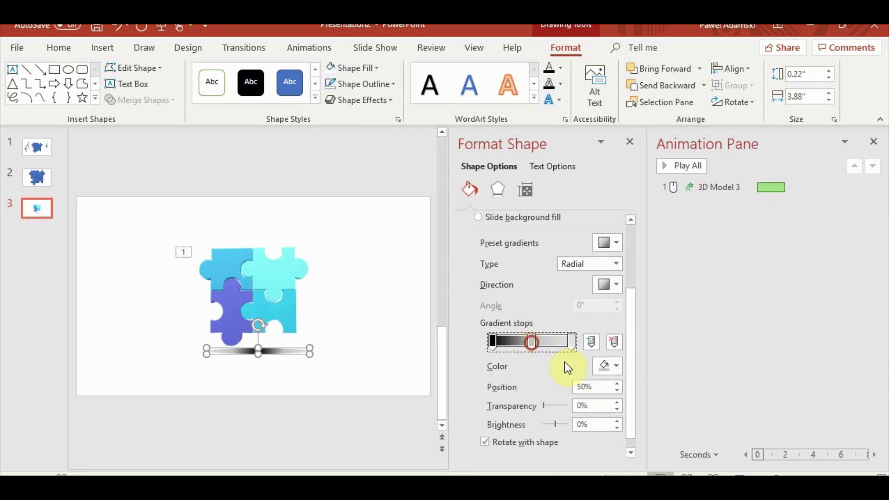
click(608, 366)
click(611, 285)
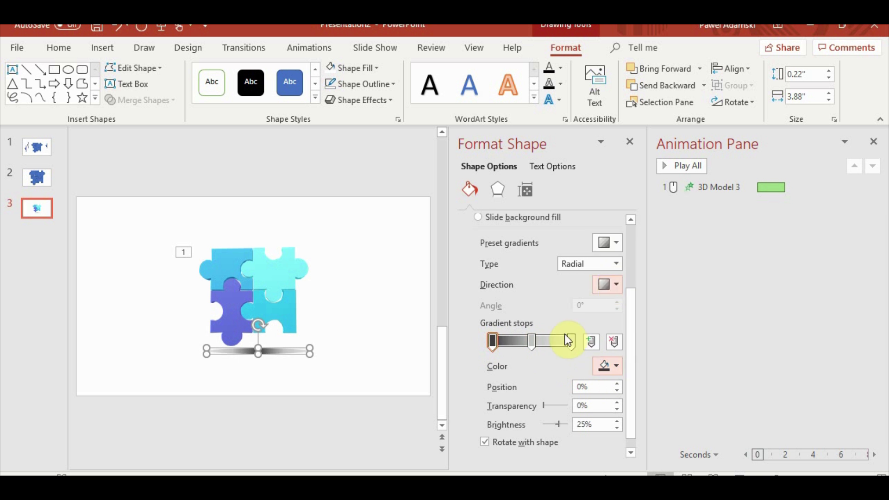
- Recolor the middle gradient stop to dark gray with 35% brightness and the end stop to gray with 50% brightness
click(592, 366)
click(605, 299)
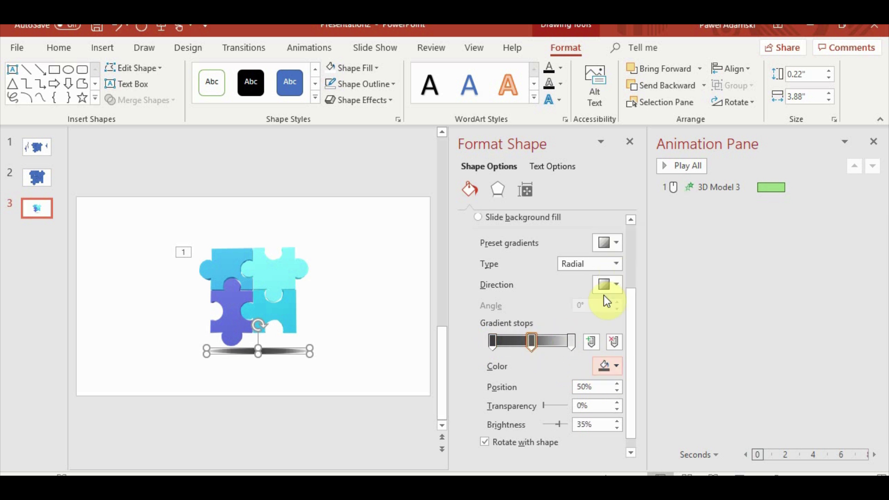
click(570, 340)
click(608, 366)
click(610, 262)
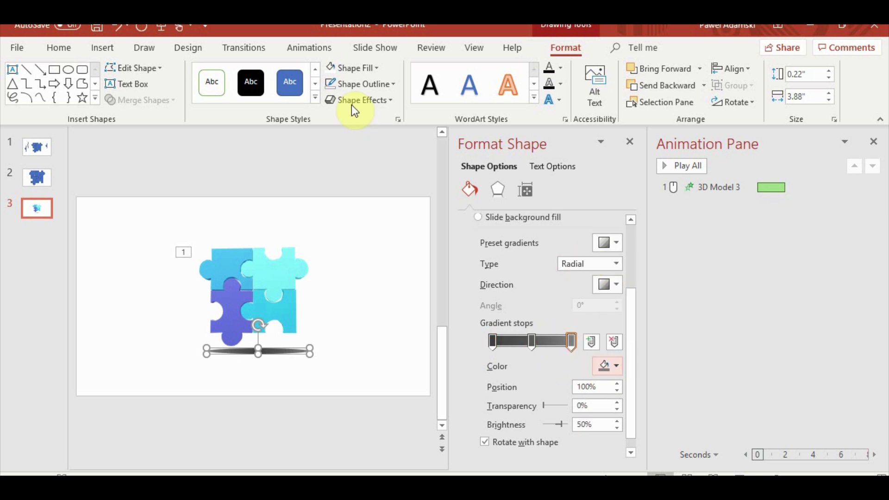
- Apply a strong soft-edge variation to the ellipse and enlarge it to about 4.91" wide and 0.83" high beneath the puzzle
click(388, 104)
mouse_move(401, 254)
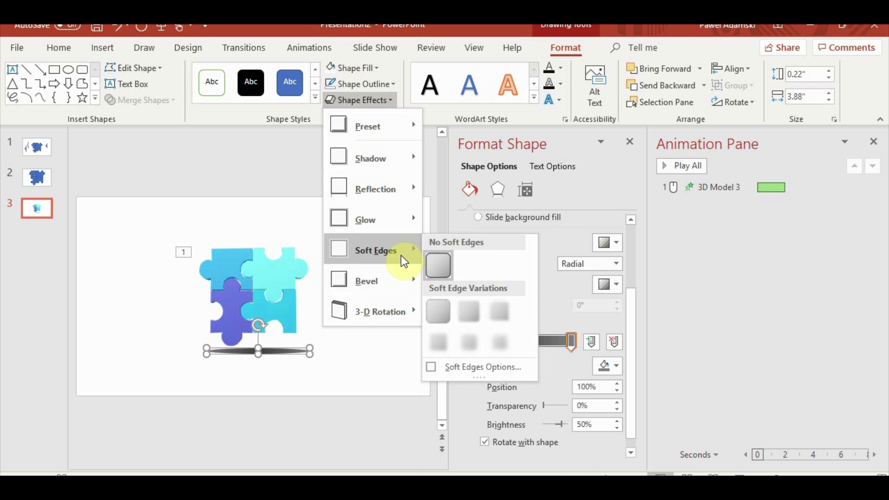
click(474, 345)
drag(258, 352, 337, 360)
drag(274, 368, 275, 382)
drag(276, 366, 297, 361)
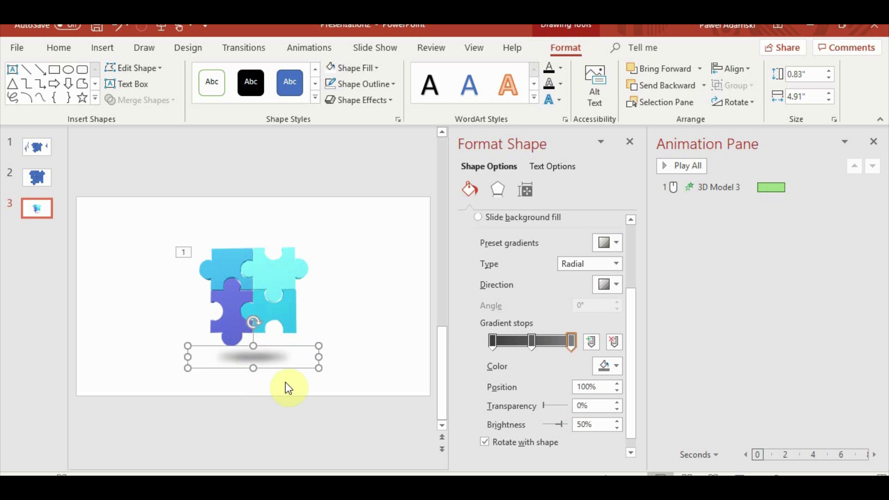
click(353, 401)
- Move the puzzle model slightly up, away from the shadow ellipse, and preview the slide full screen
drag(260, 318, 264, 312)
click(332, 387)
click(712, 475)
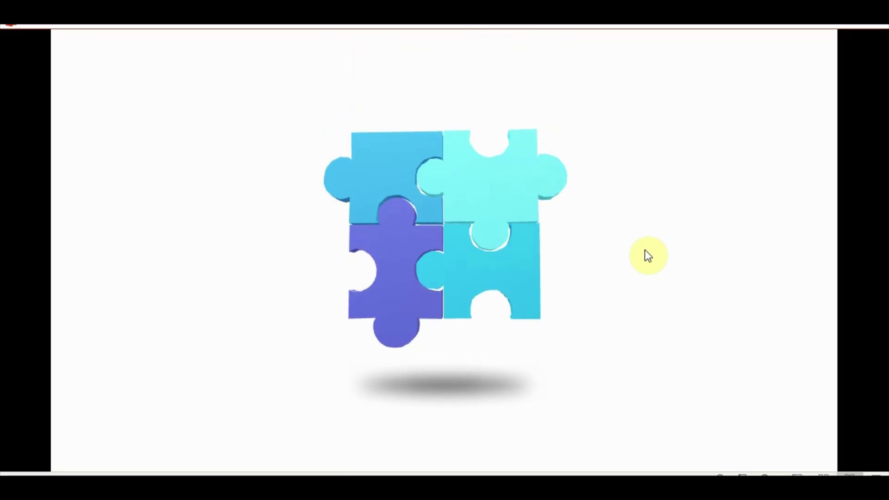
key(Escape)
- Give the shadow ellipse a 2-second Fade entrance that starts With Previous, and preview the animated slide
click(367, 391)
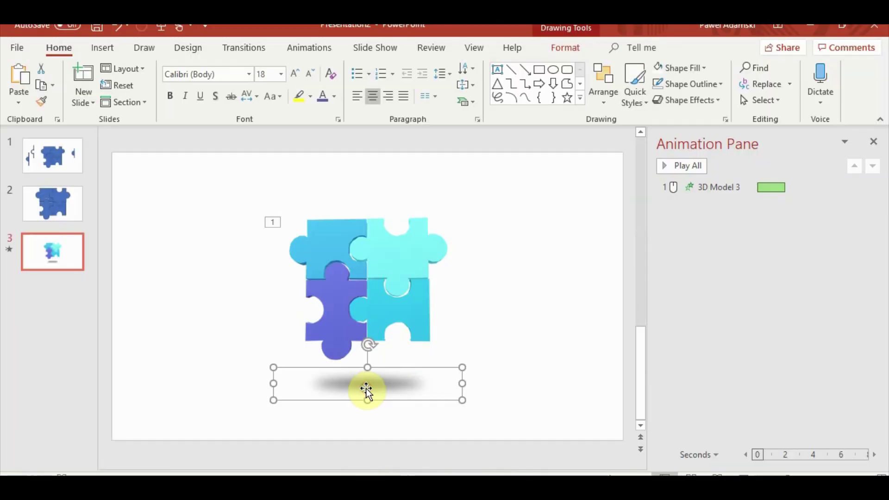
click(311, 48)
click(195, 80)
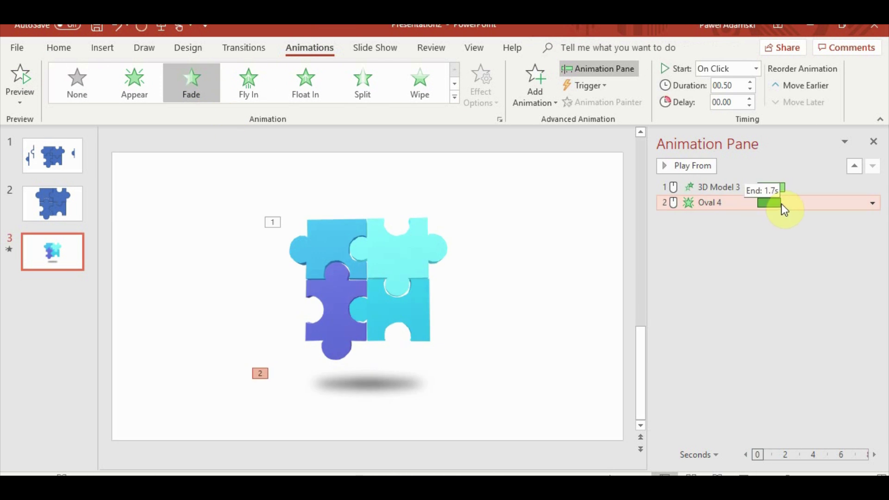
drag(781, 205, 786, 204)
right_click(738, 202)
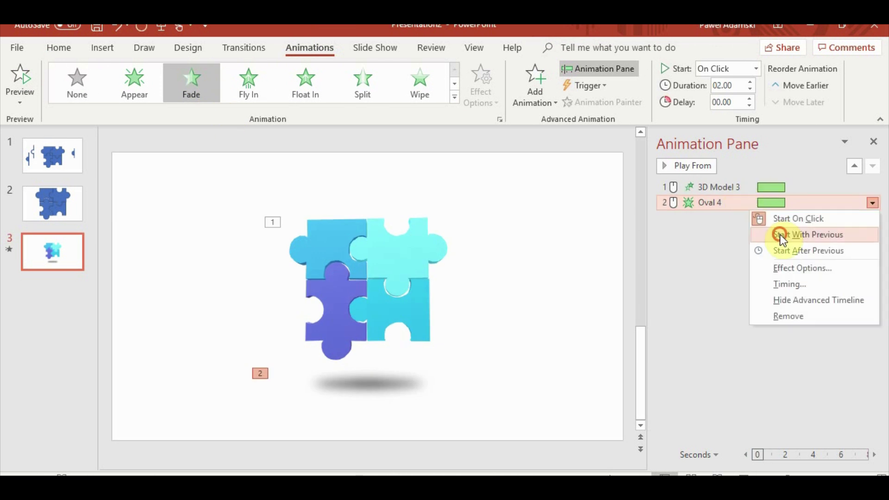
click(780, 234)
click(716, 475)
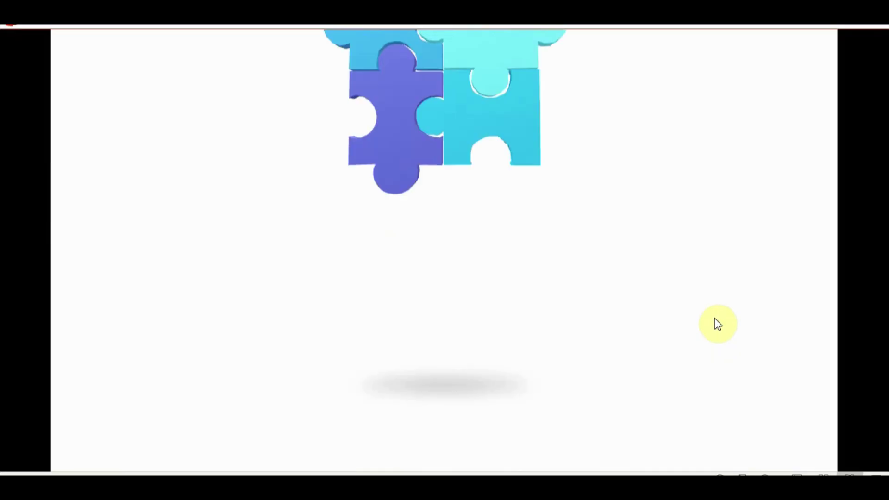
click(657, 356)
click(648, 359)
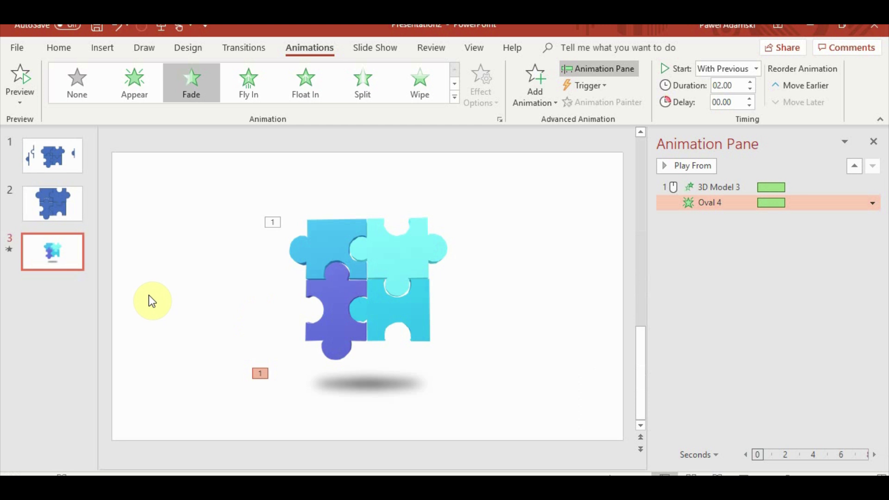
- Paste a copy of slide 3 as slide 4 and rotate its puzzle model in 3D, tilting it counterclockwise
click(60, 336)
key(ctrl+v)
click(363, 307)
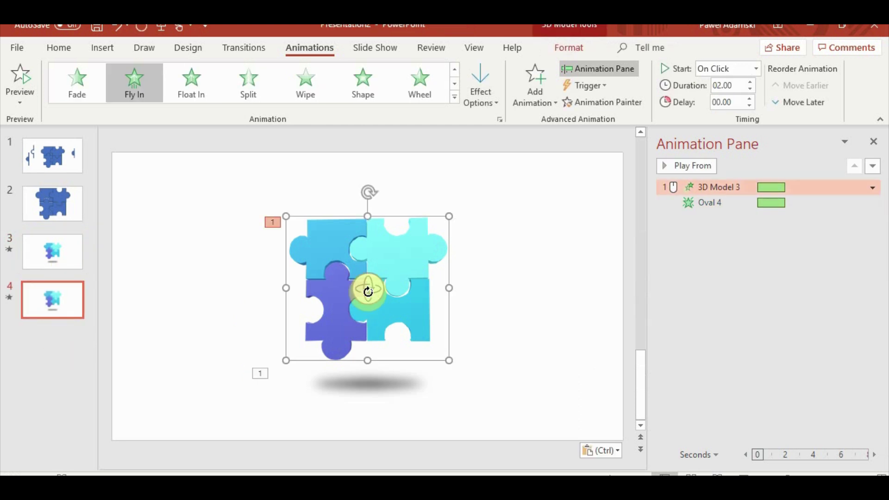
mouse_move(367, 290)
mouse_down()
mouse_move(370, 269)
mouse_move(350, 262)
mouse_move(353, 216)
mouse_move(341, 178)
mouse_move(374, 295)
mouse_up()
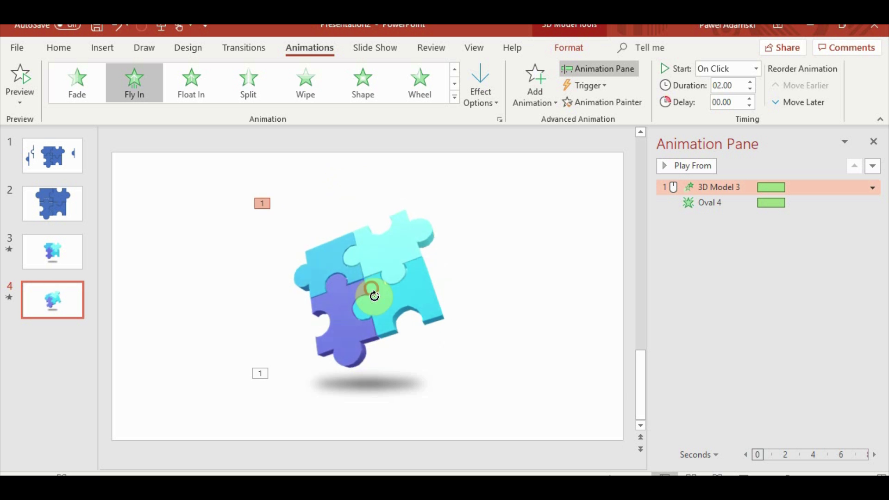
- Narrow the shadow ellipse on slide 4 and reposition it slightly higher beneath the tilted puzzle
click(391, 383)
drag(464, 383, 420, 383)
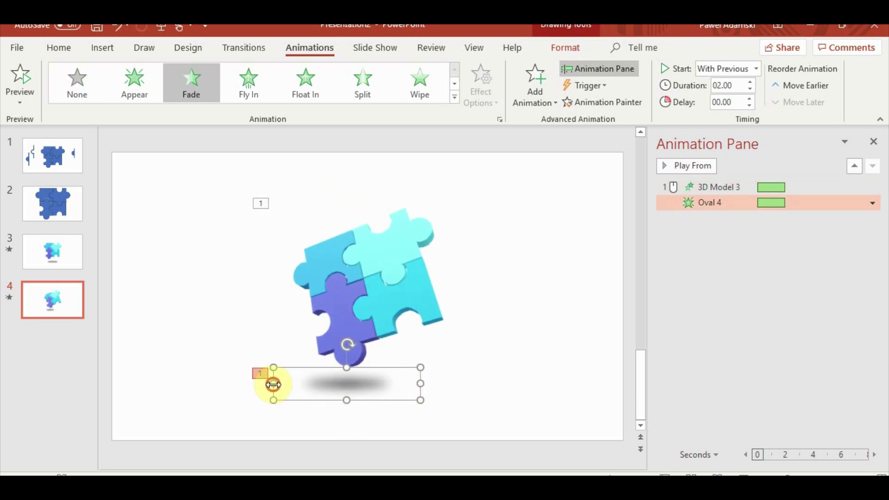
drag(273, 385, 295, 384)
drag(361, 381, 344, 381)
drag(403, 379, 369, 378)
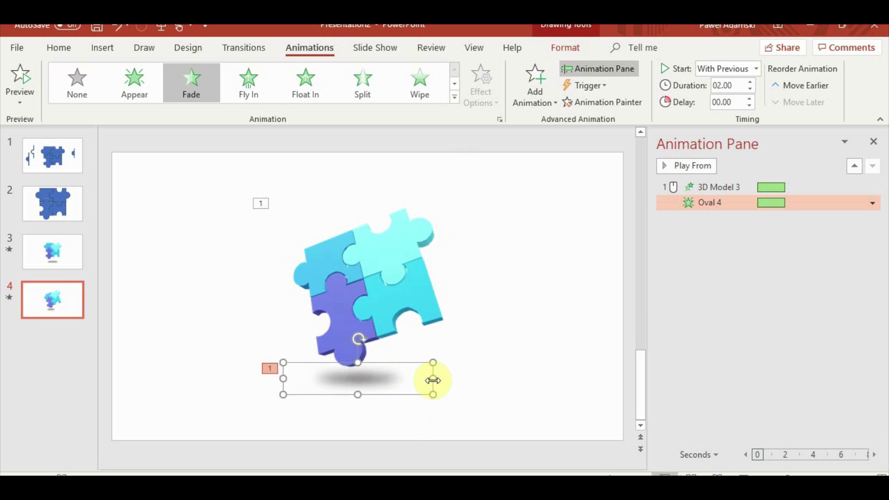
- Apply the Morph transition to slide 4
click(490, 397)
click(246, 47)
click(133, 92)
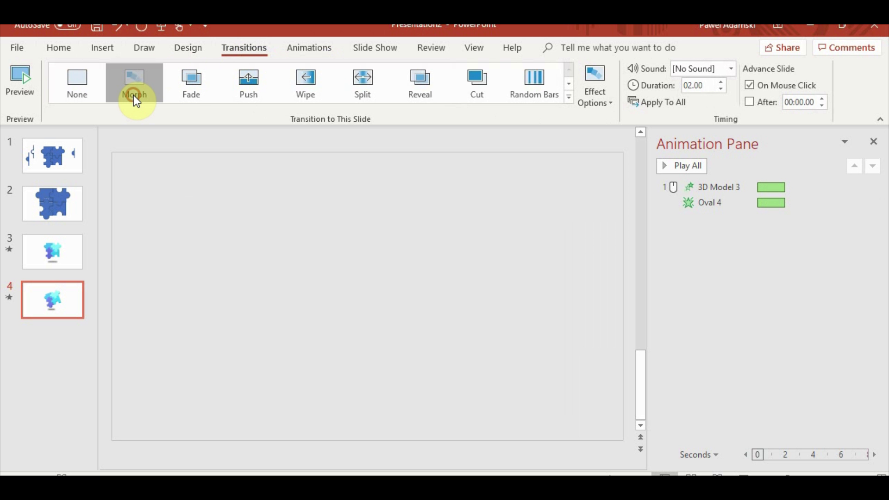